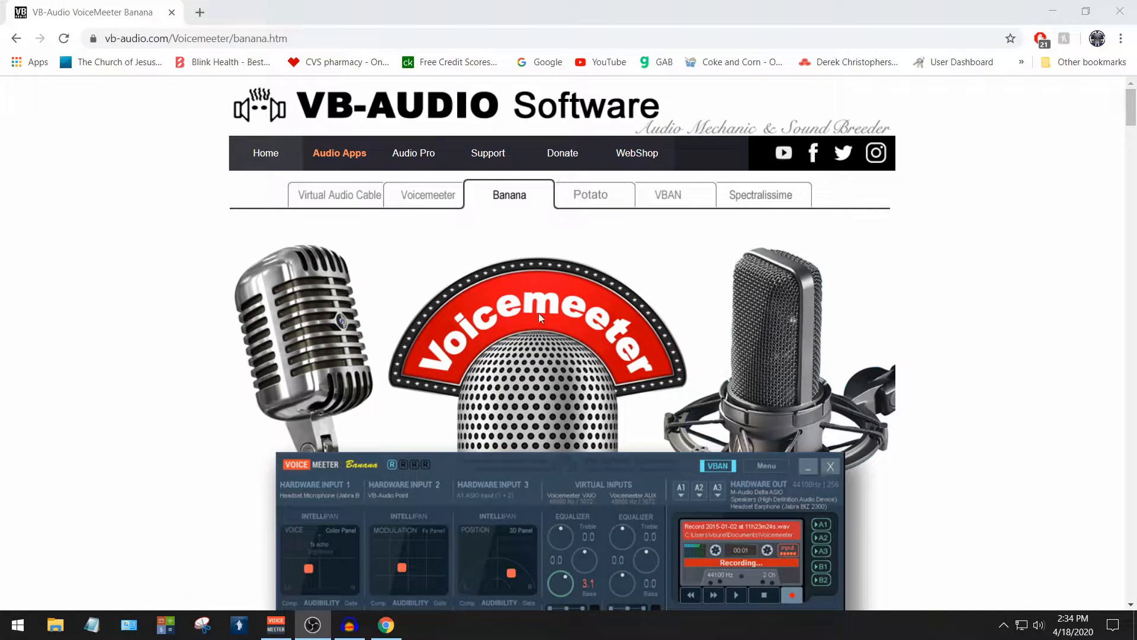
Examine the Voicemeeter Banana page, including its mixer preview and its ZIP and EXE download options
scroll(598, 345, "down", 5)
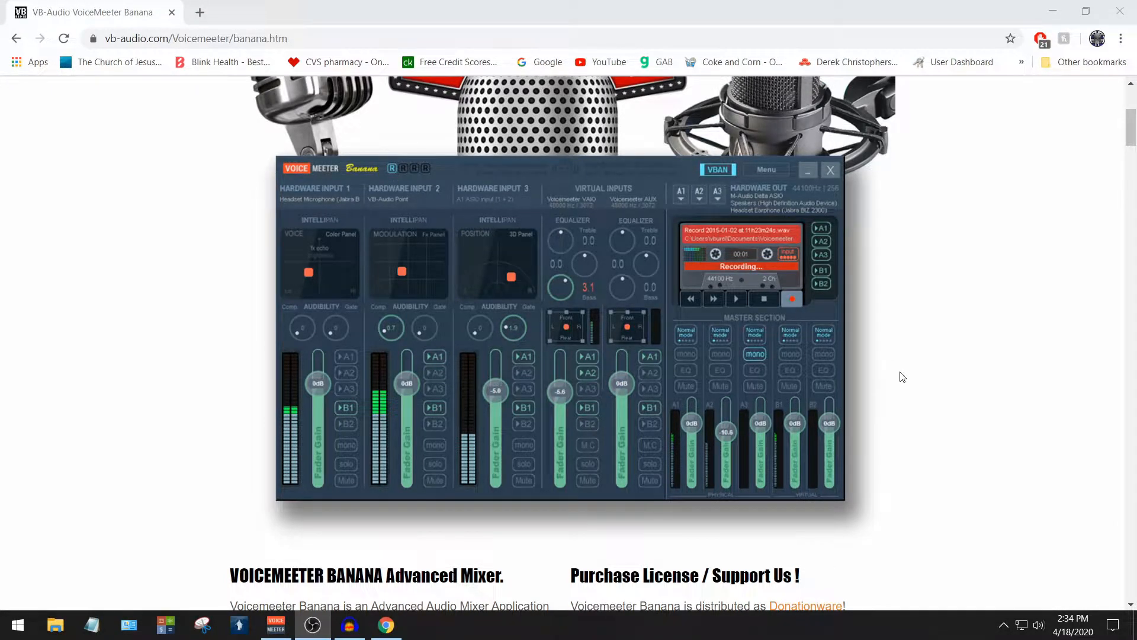
scroll(898, 383, "down", 2)
scroll(898, 383, "down", 7)
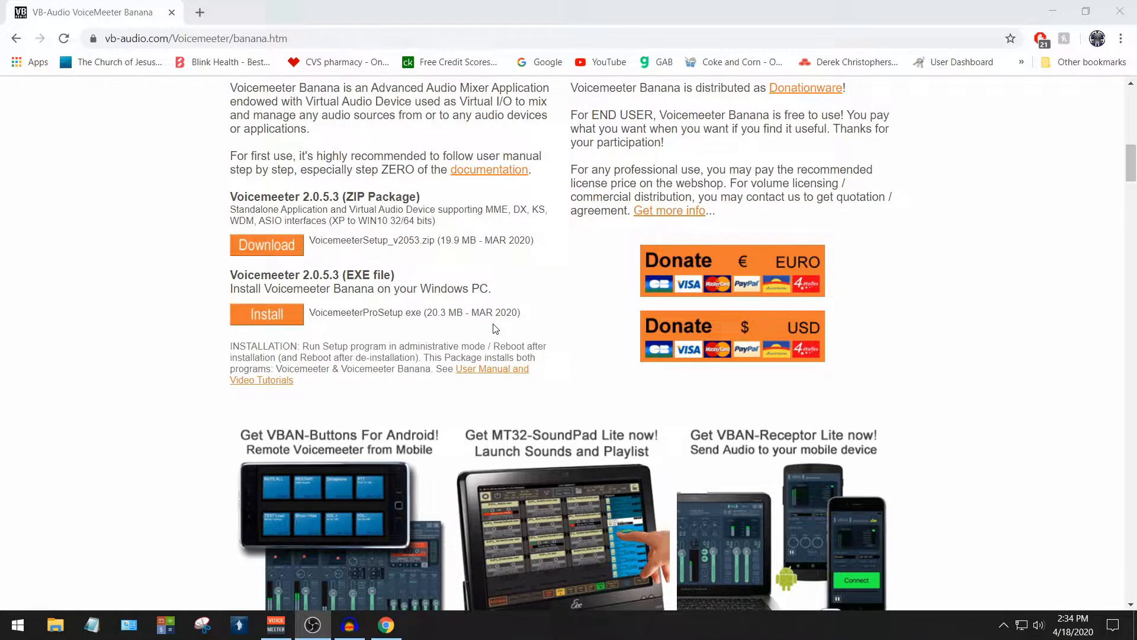
scroll(495, 329, "up", 10)
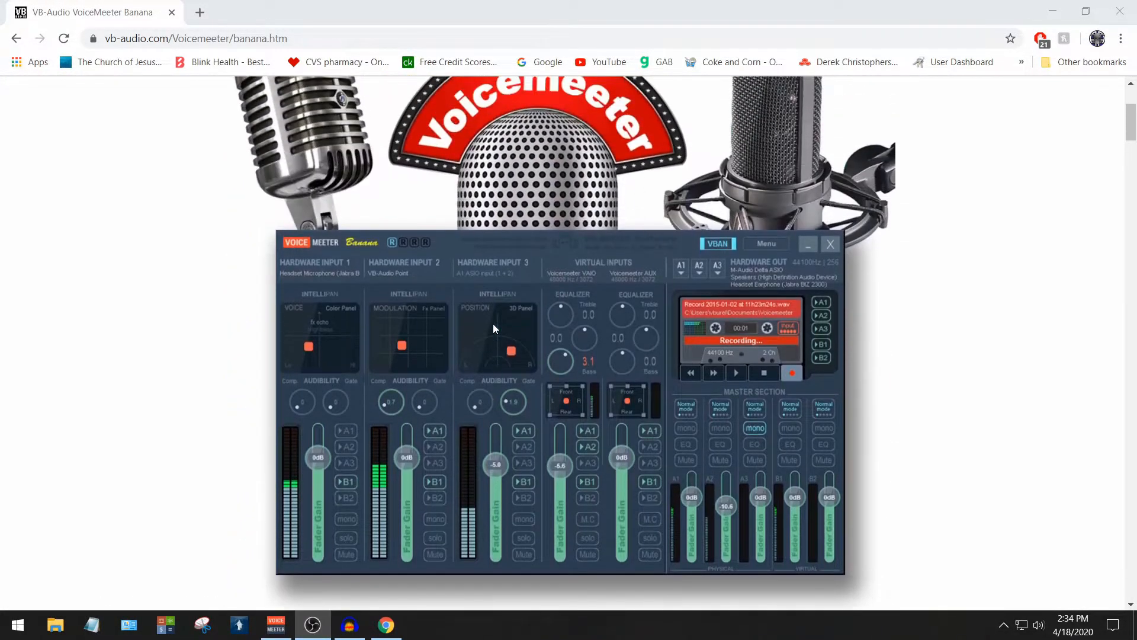
scroll(495, 327, "up", 3)
scroll(495, 328, "down", 4)
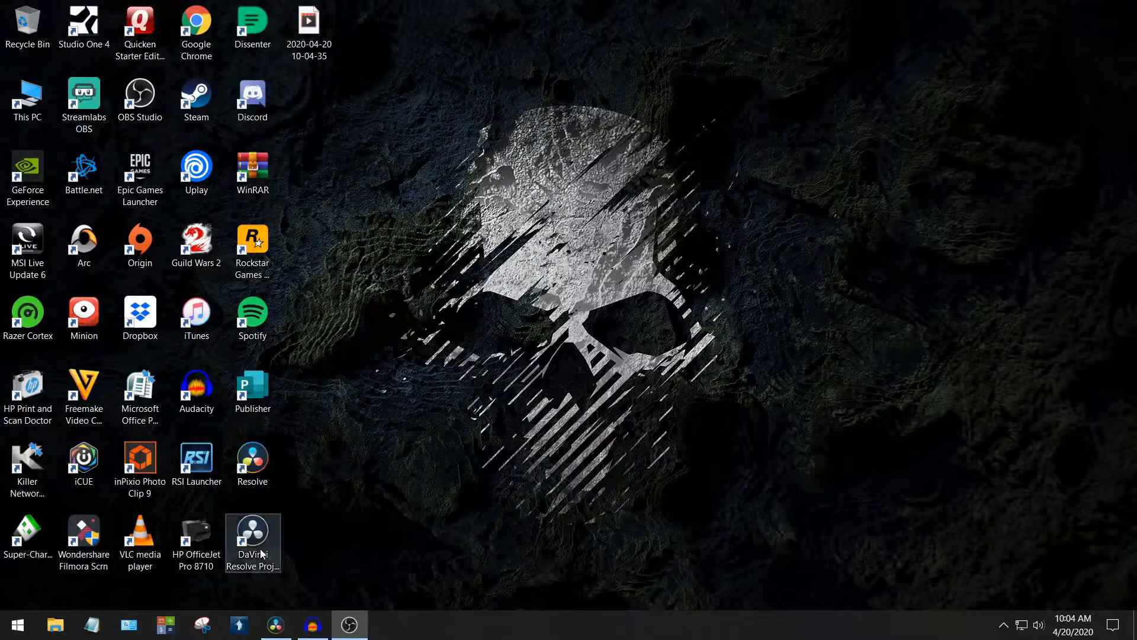
Search Windows for Voicemeeter Banana, pin the app to the taskbar and launch it
left_click(16, 631)
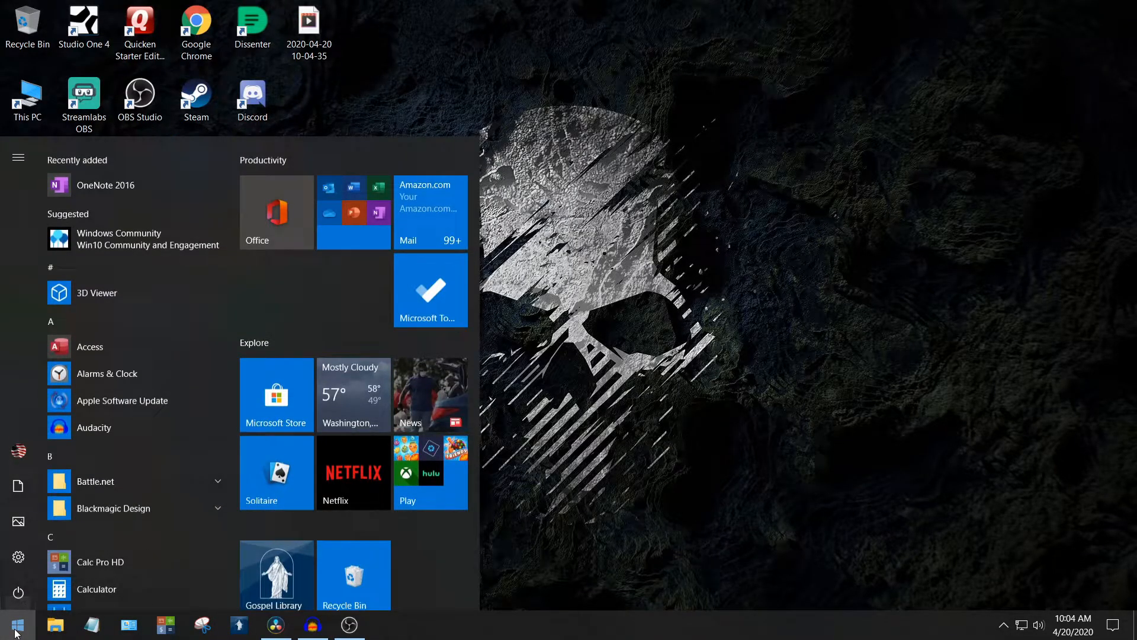
type("vo")
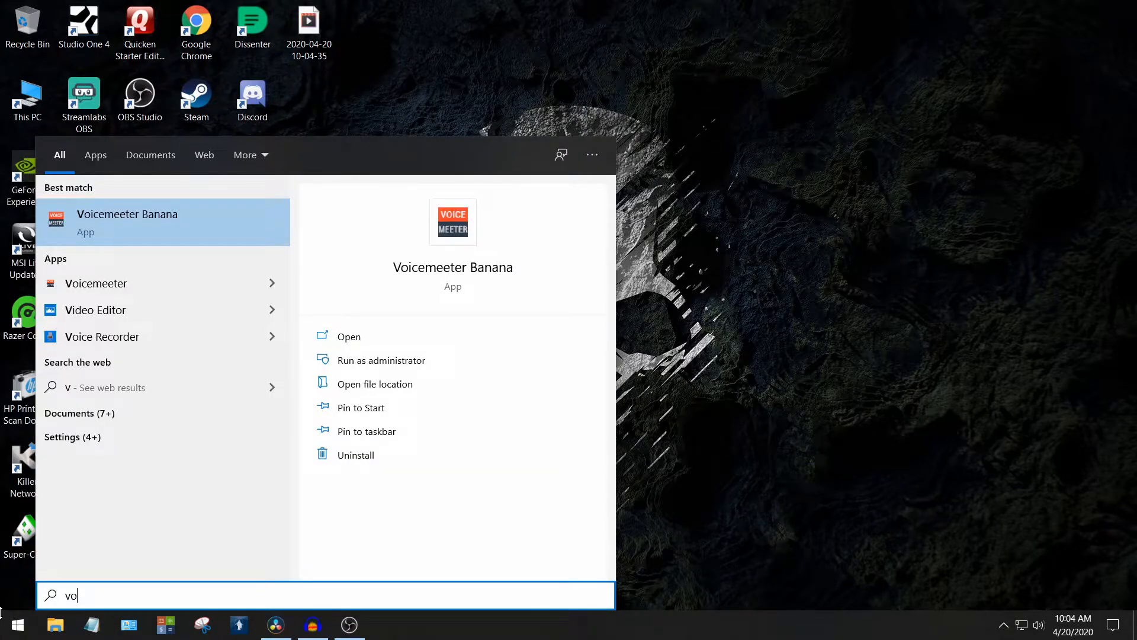
type("i")
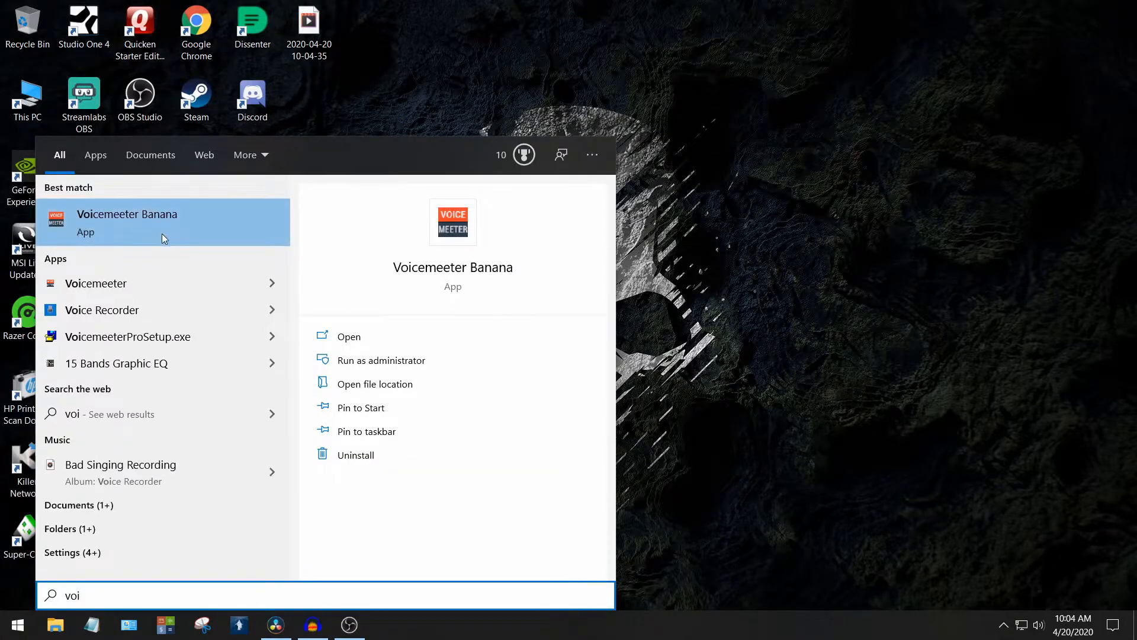
right_click(176, 225)
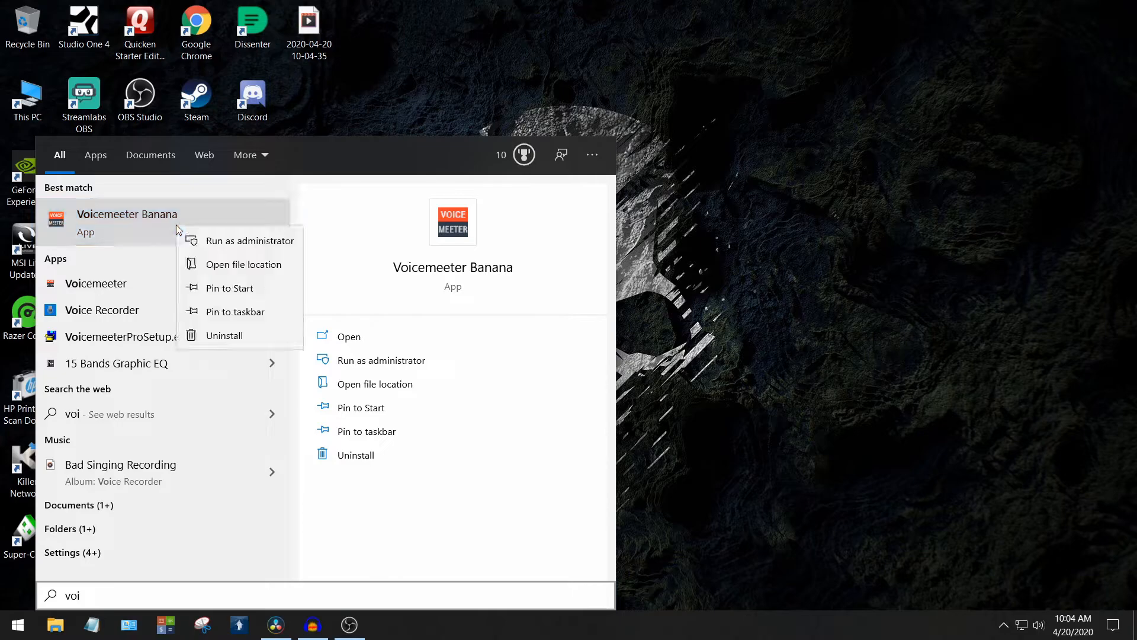
left_click(229, 312)
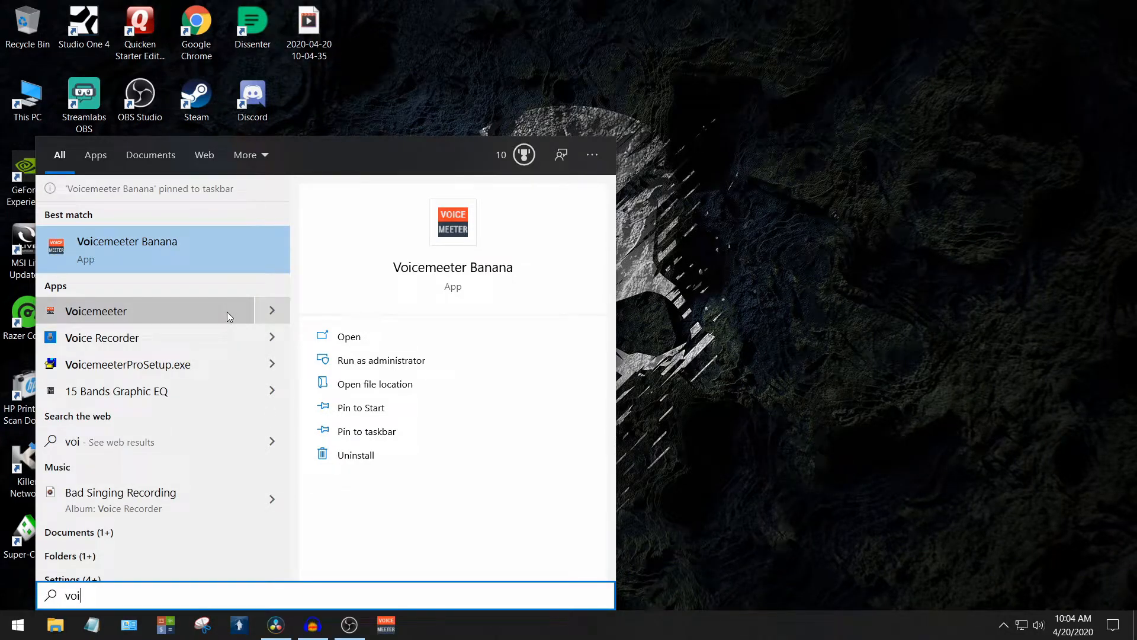
left_click(706, 170)
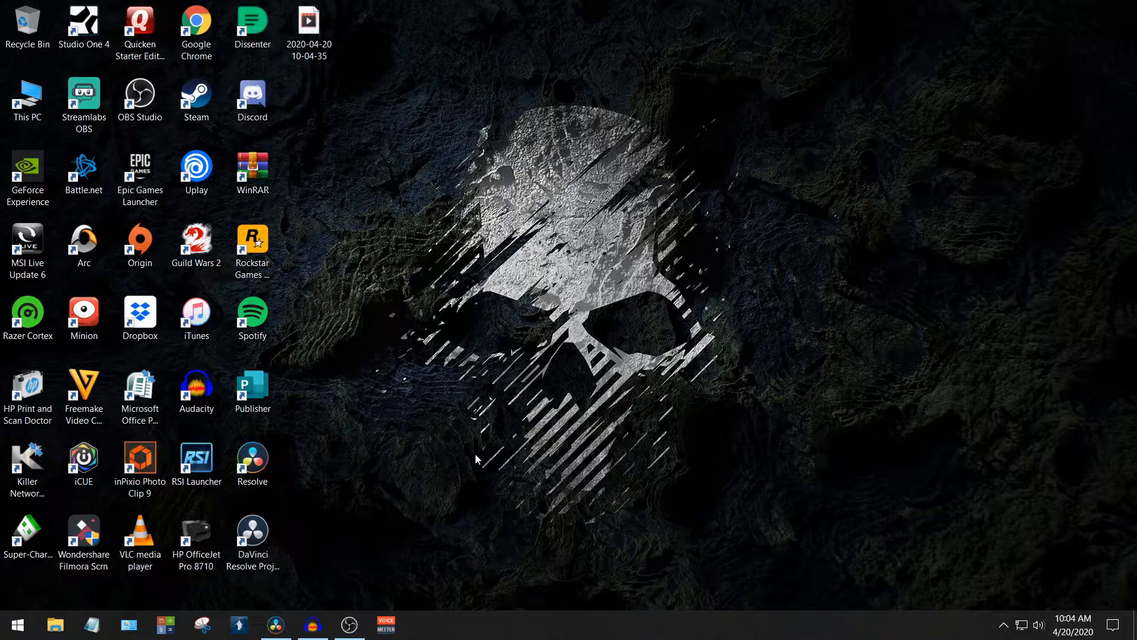
left_click(386, 624)
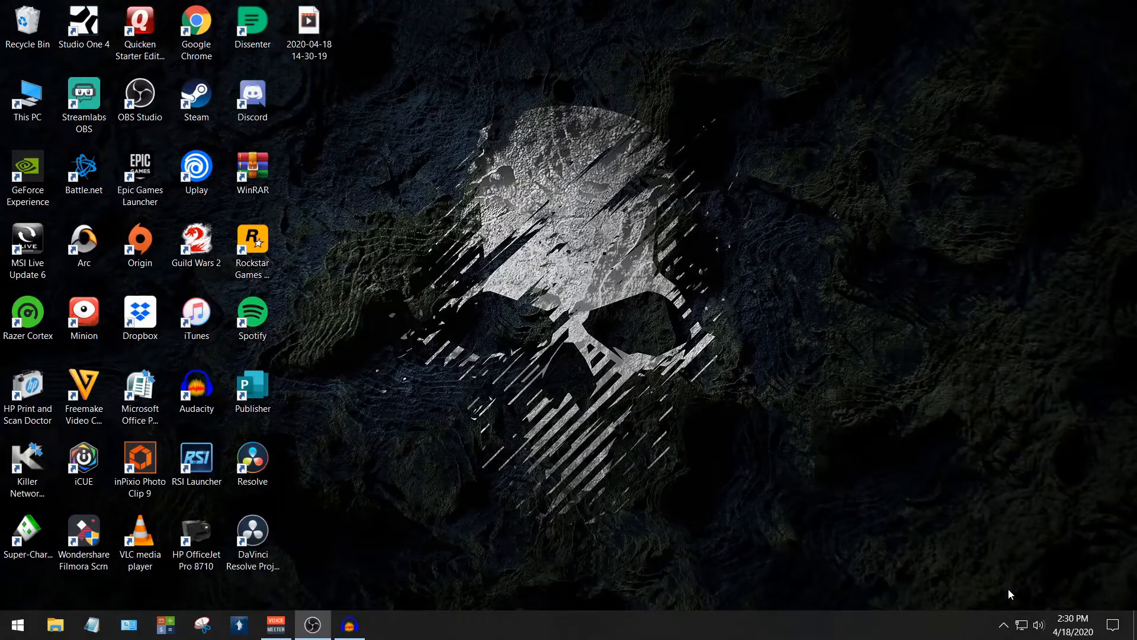
Open the Audio Devices settings through the sound manager in the hidden notification icons
left_click(1005, 627)
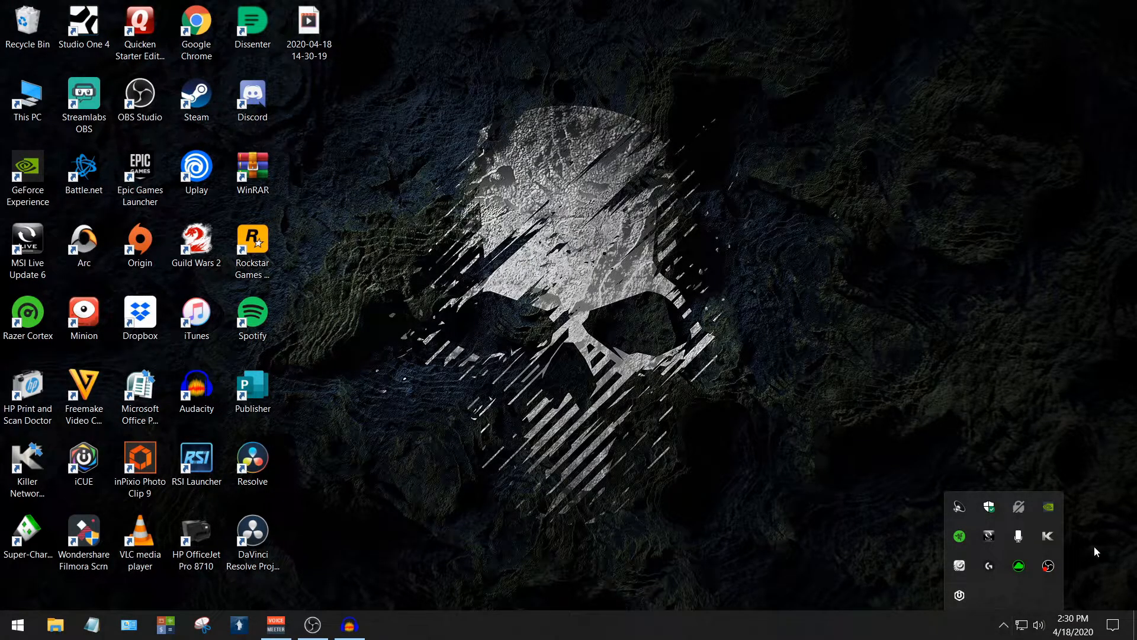
right_click(958, 509)
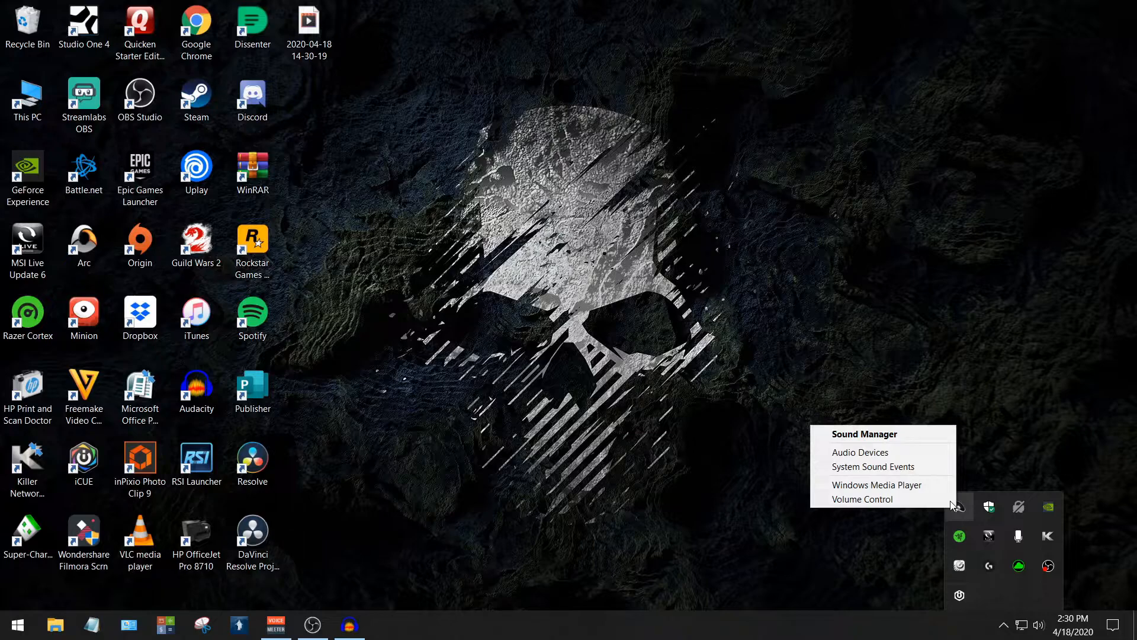
left_click(866, 454)
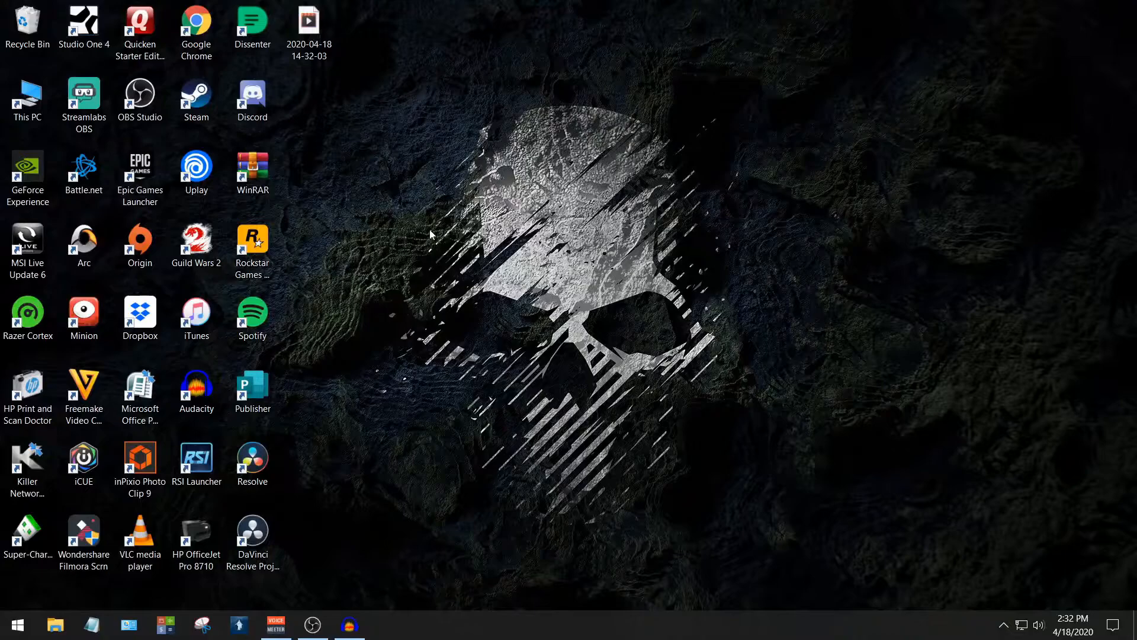
Open the Sound settings under Hardware and Sound in Control Panel and examine the full list of playback devices
left_click(131, 627)
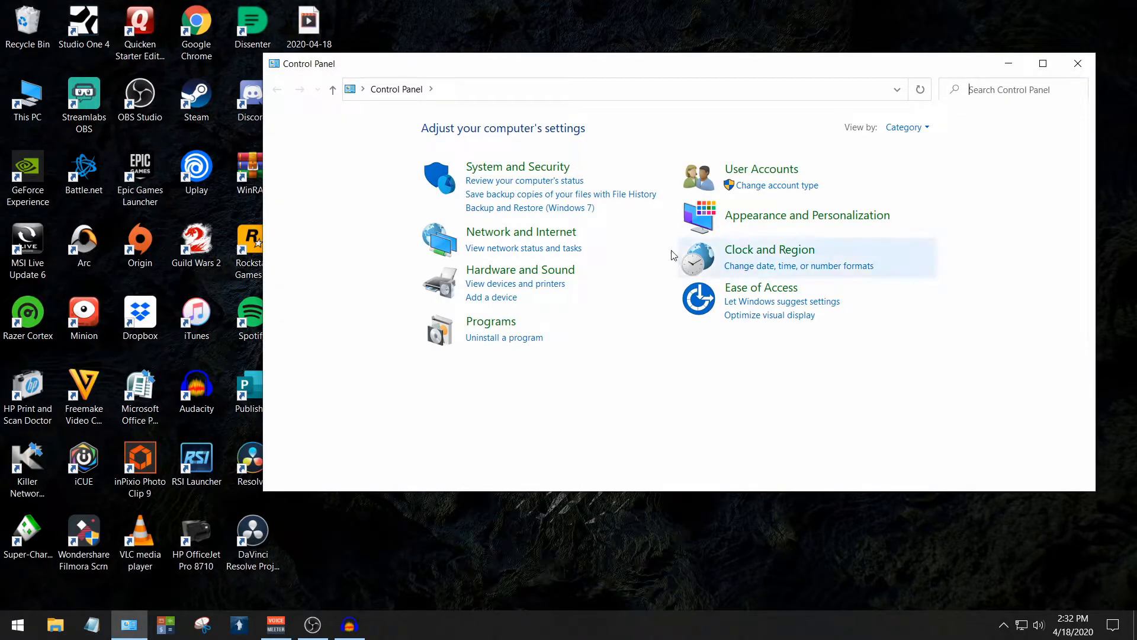
left_click(543, 271)
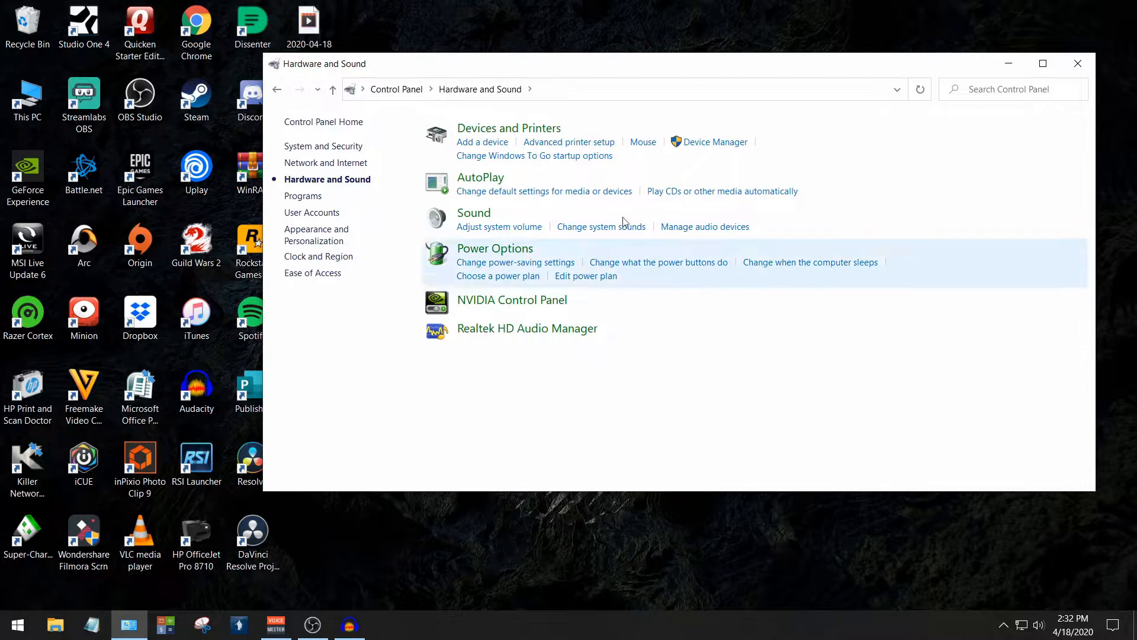
left_click(472, 215)
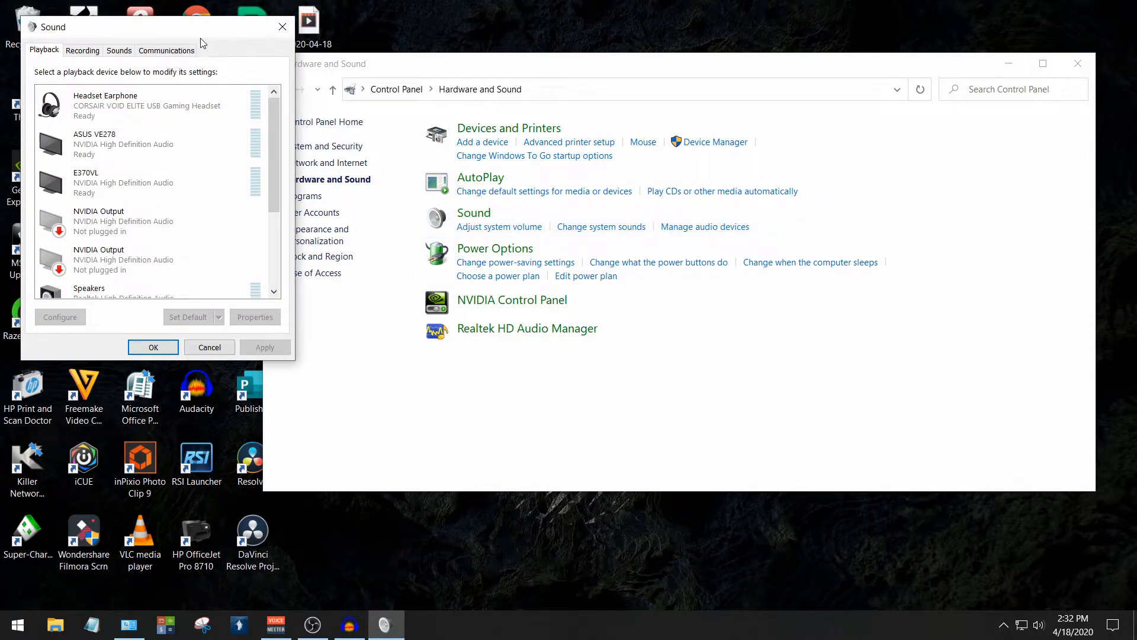
left_click_drag(192, 28, 556, 65)
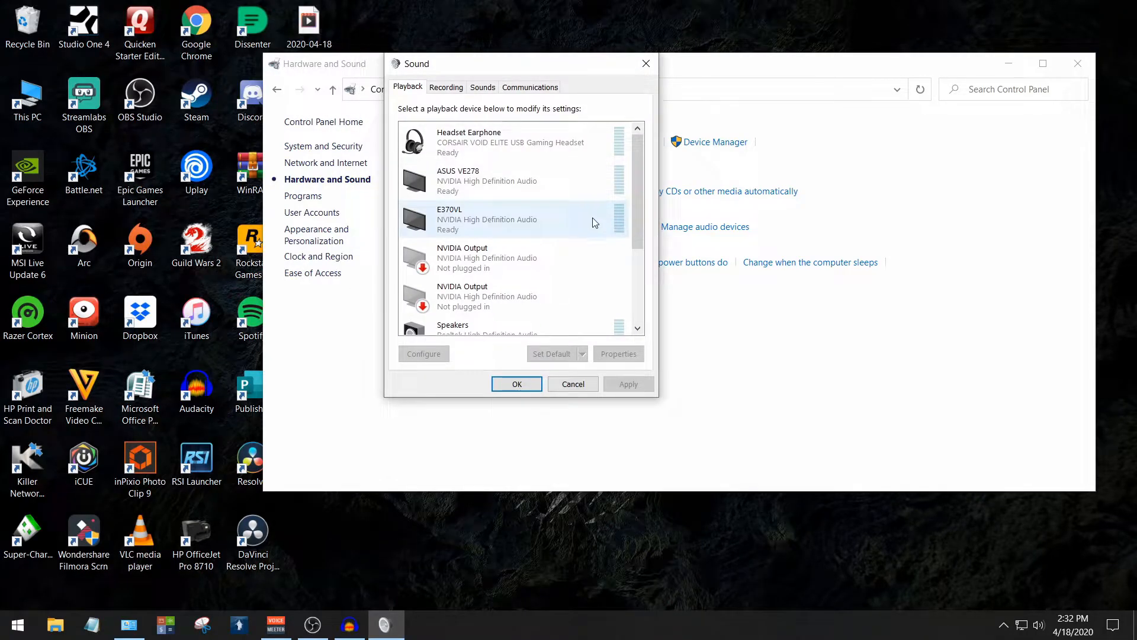
scroll(560, 244, "down", 3)
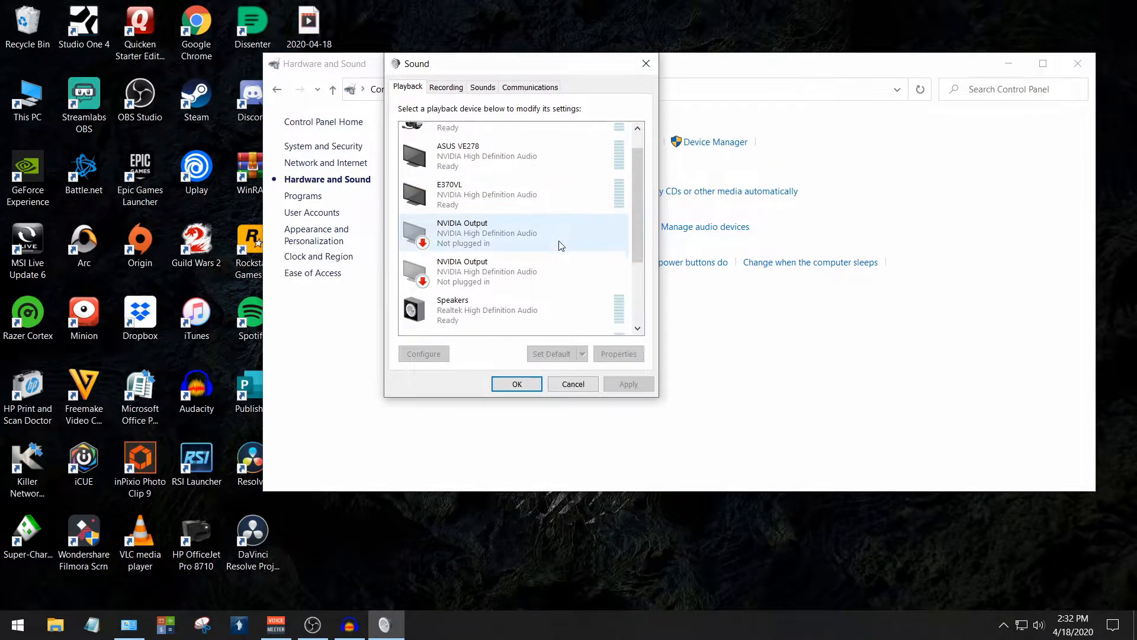
scroll(560, 259, "down", 2)
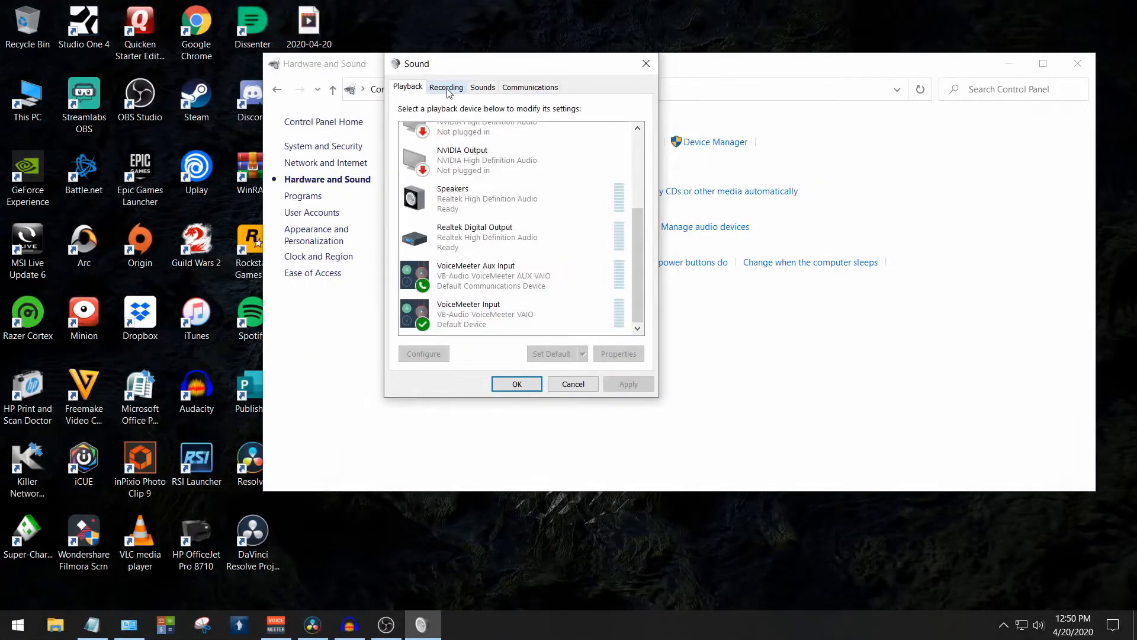
Examine the default recording devices in the Sound settings and accept the dialog
left_click(446, 89)
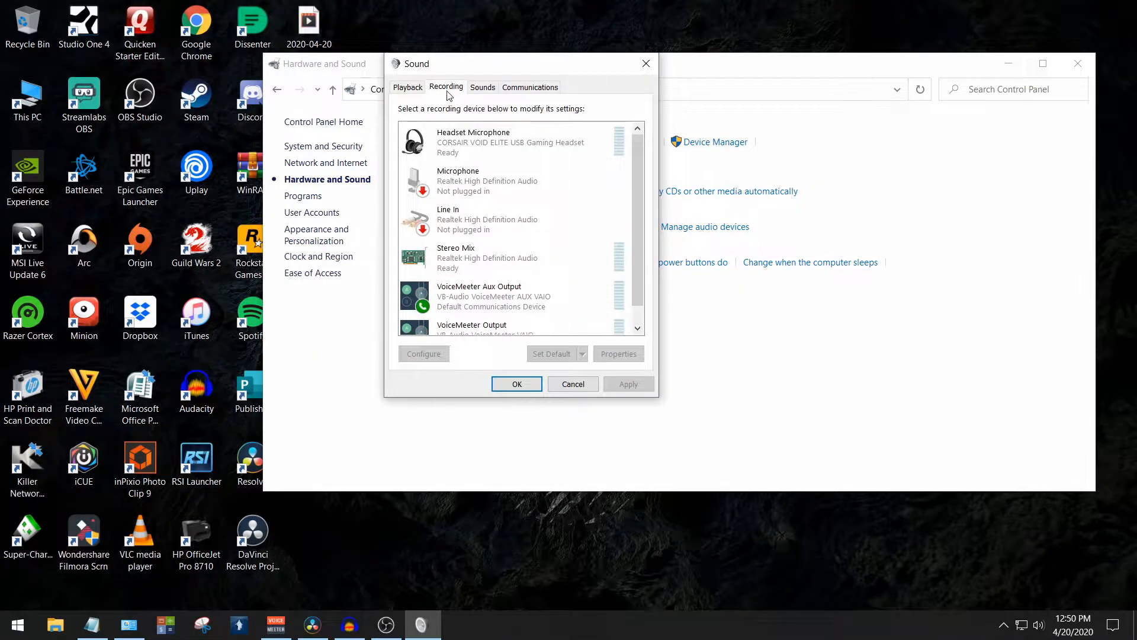
scroll(550, 243, "down", 1)
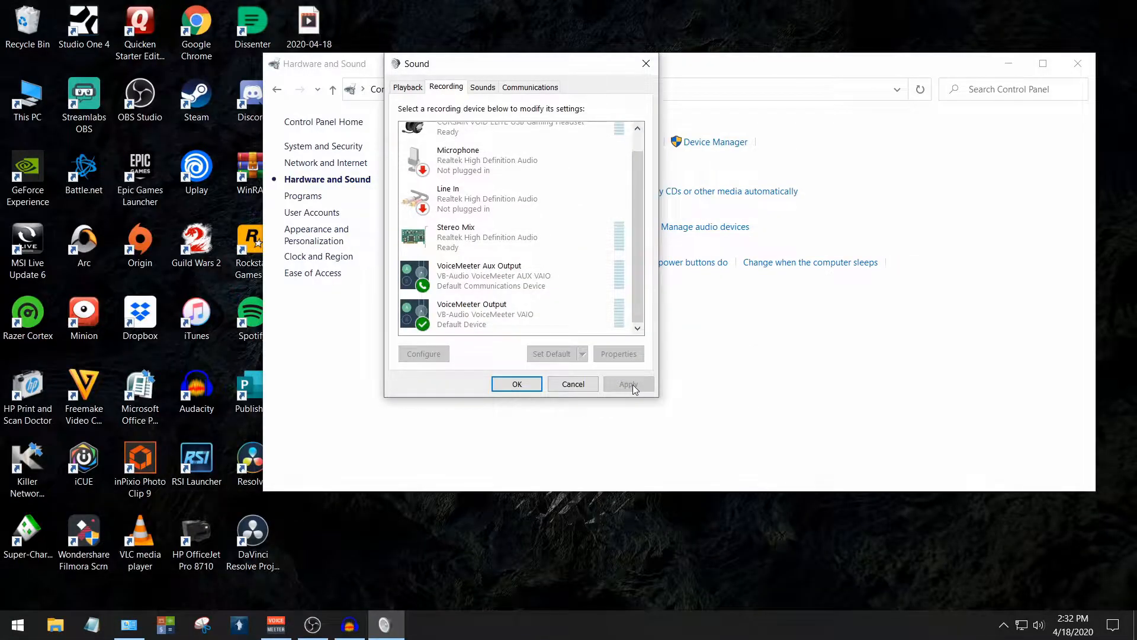
left_click(512, 385)
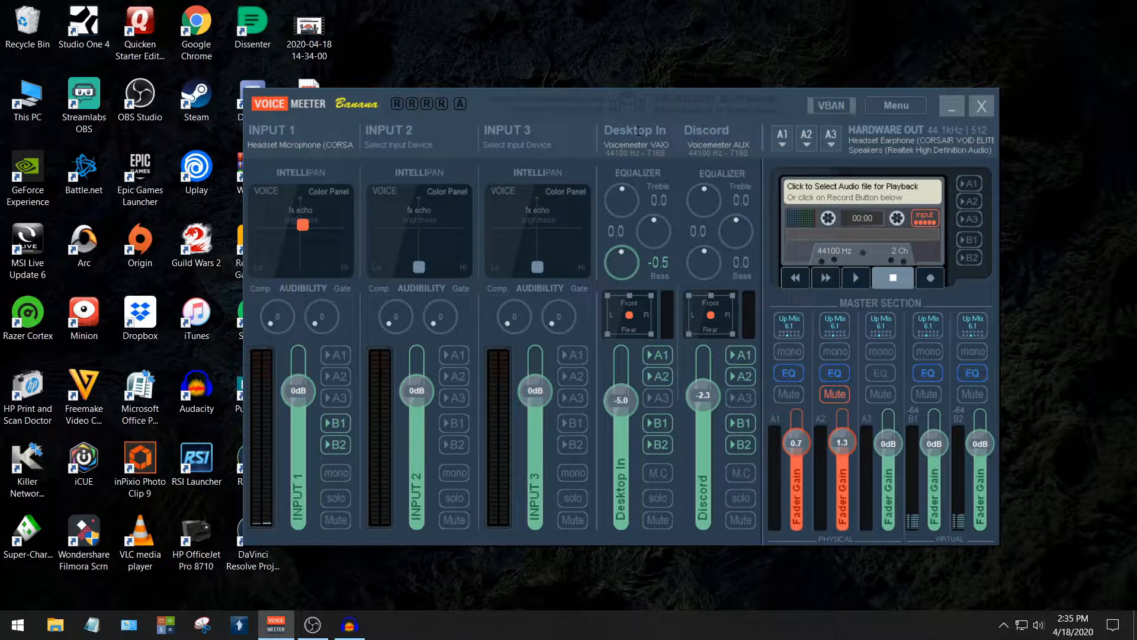
Open the names of the Voicemeeter VAIO and Voicemeeter AUX virtual inputs for editing and leave each field
double_click(637, 131)
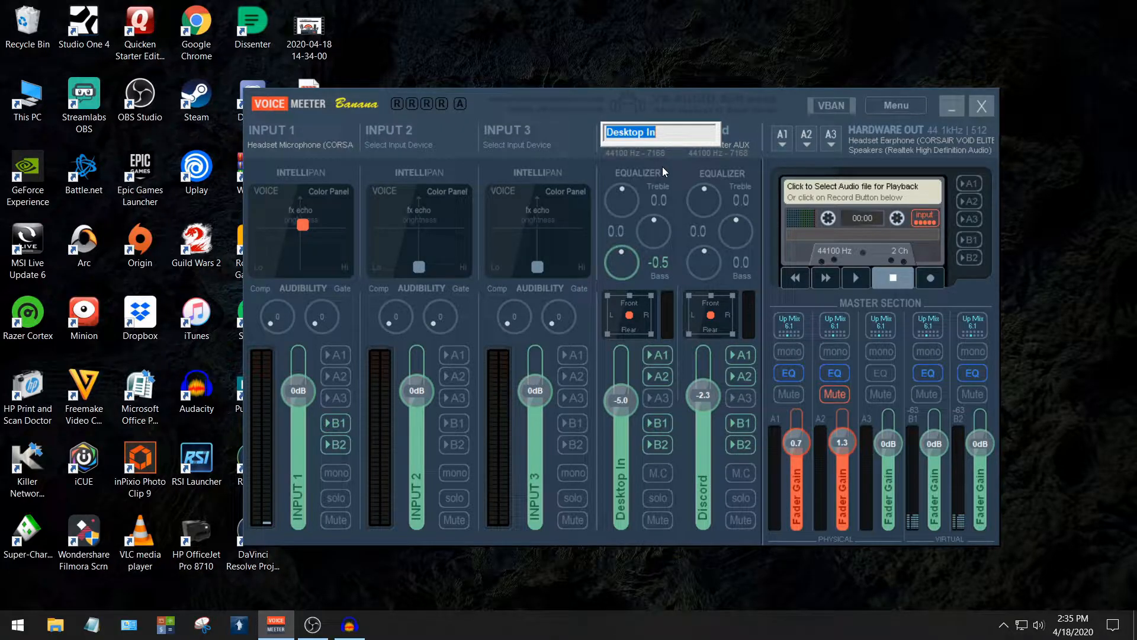
key("Return")
double_click(705, 132)
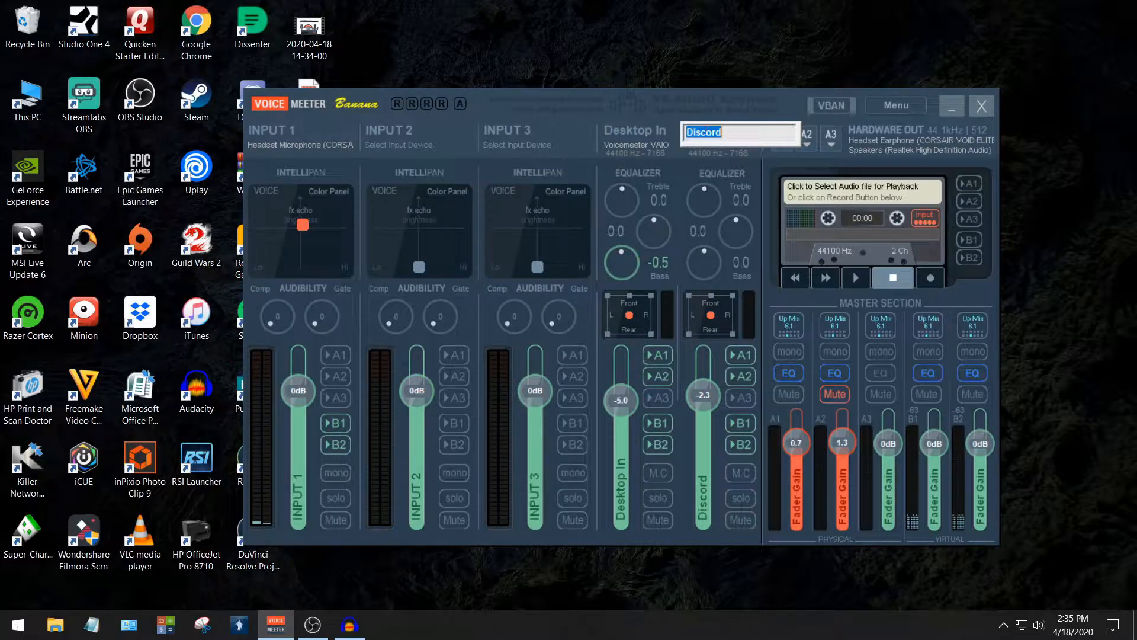
left_click(741, 52)
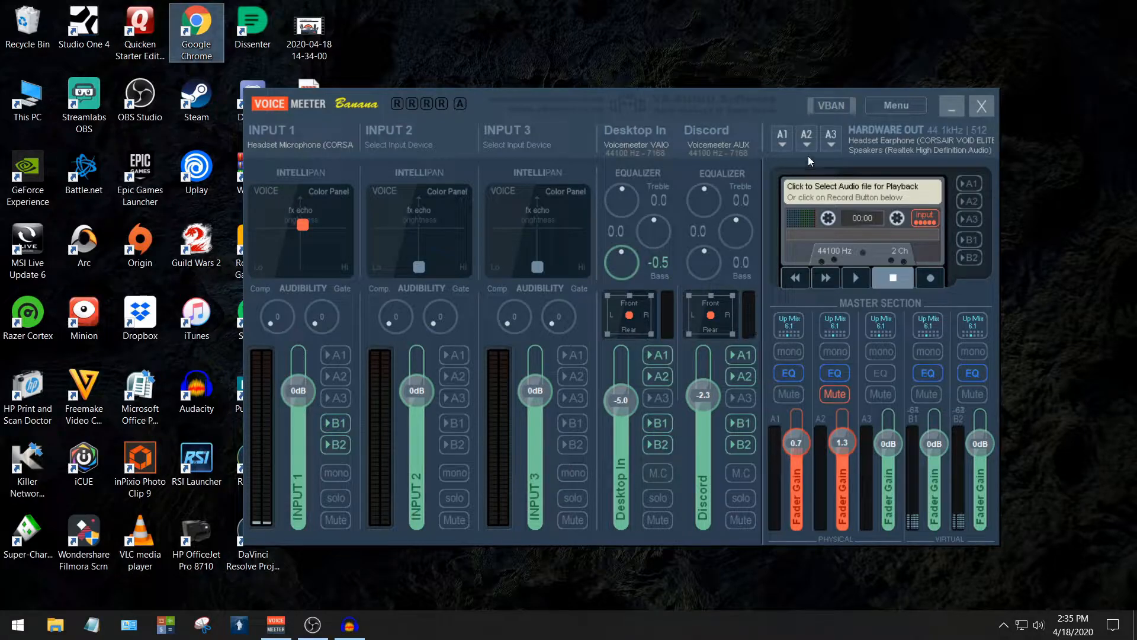
Check the device choices for hardware output A1, and set output A2 to WDM: Speakers (Realtek High Definition Audio)
left_click(783, 144)
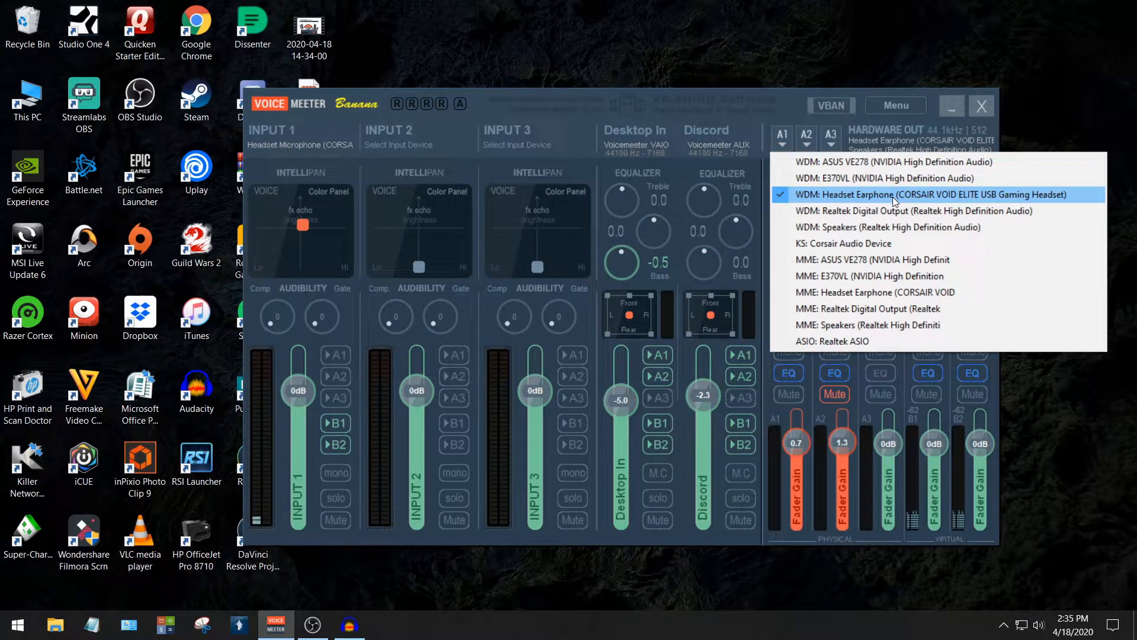
left_click(807, 144)
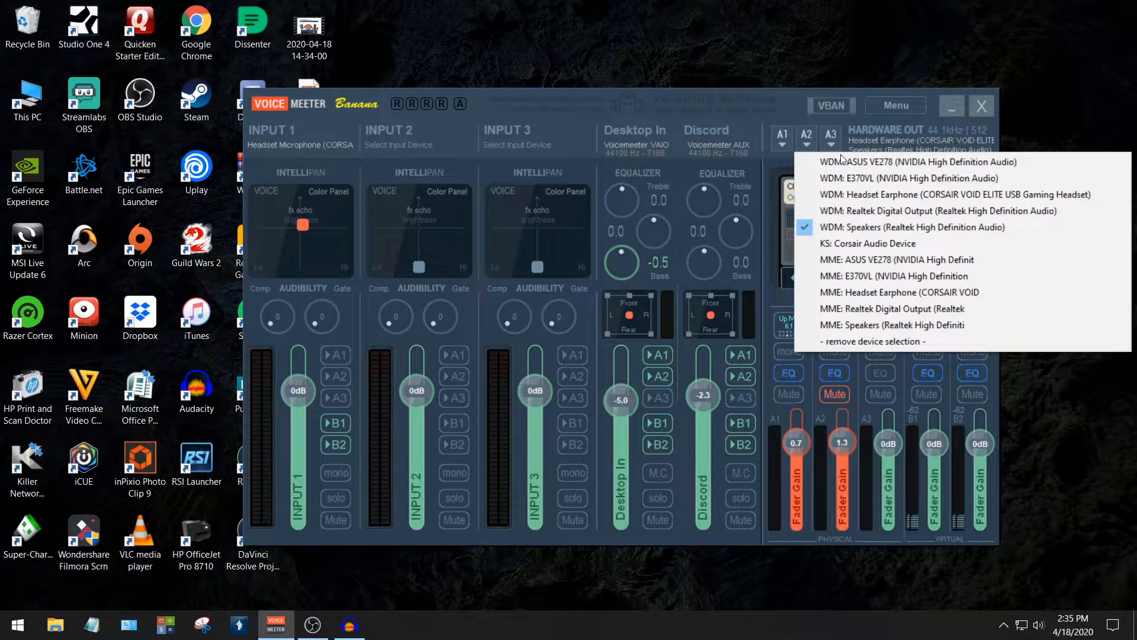
left_click(871, 229)
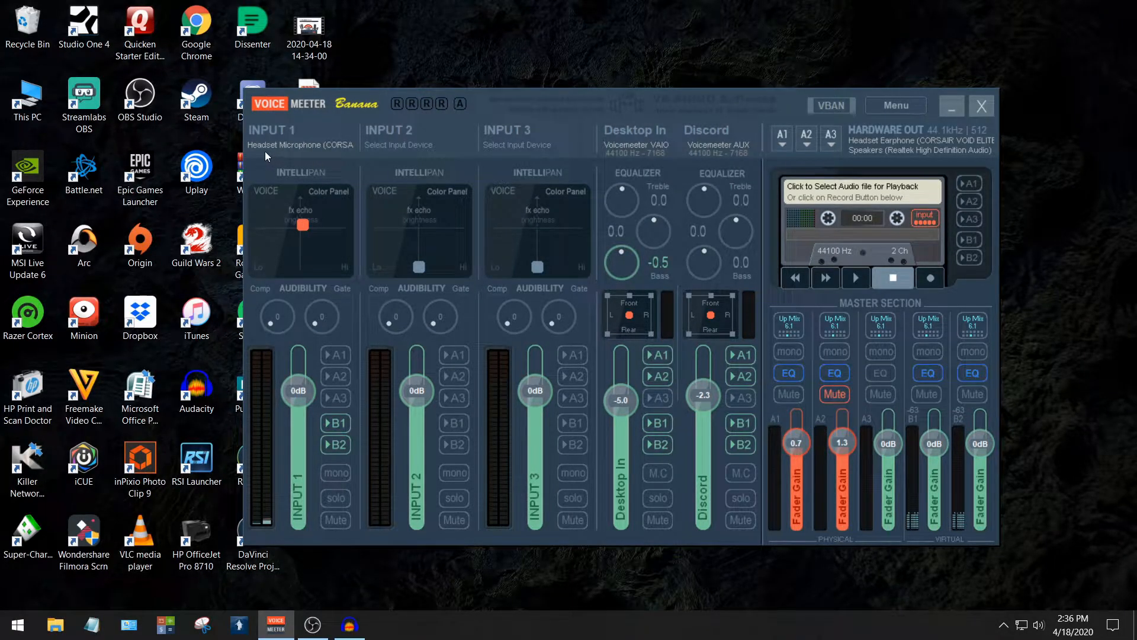
Examine the microphone devices available for hardware Input 1 and close the list
left_click(316, 145)
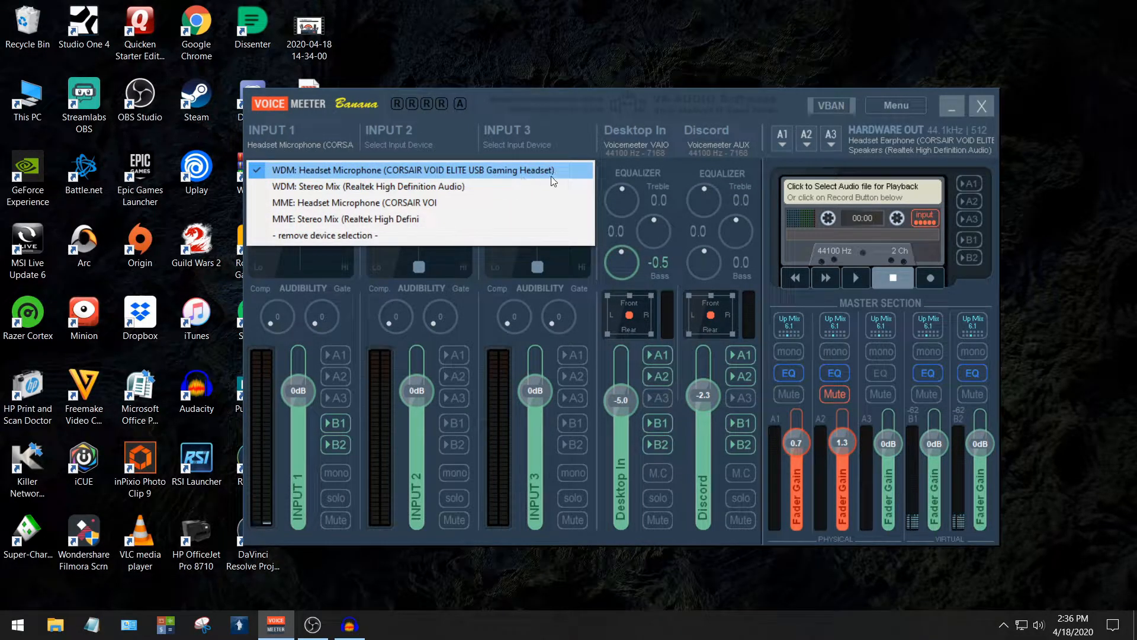
left_click(442, 52)
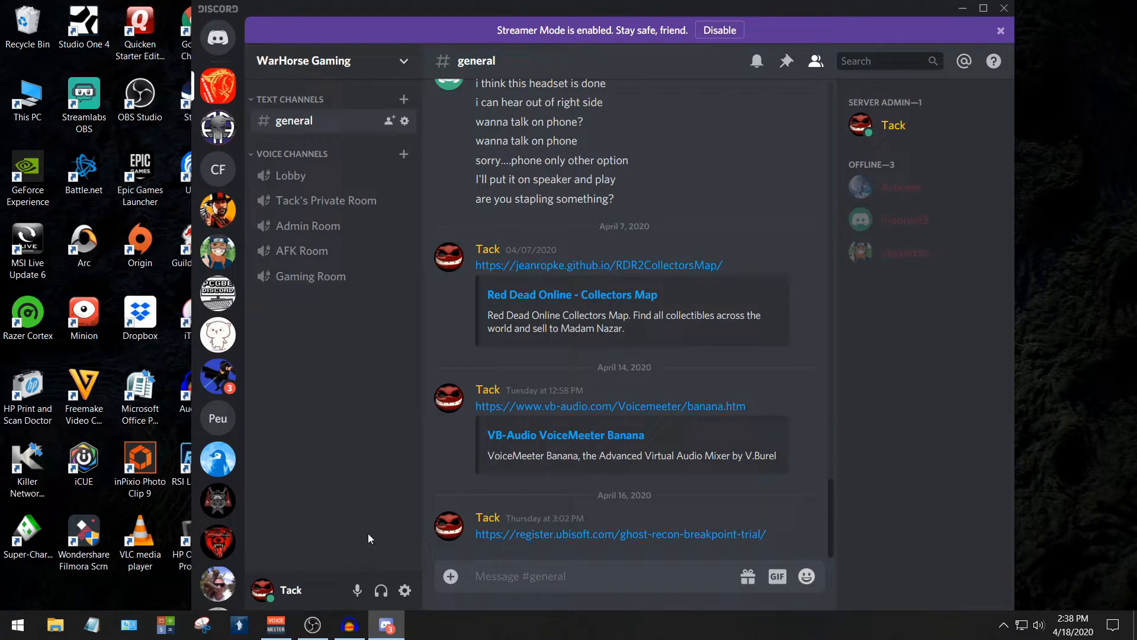
Examine the input and output device choices in Discord's voice settings, leave the settings and close Discord
left_click(405, 591)
left_click(271, 370)
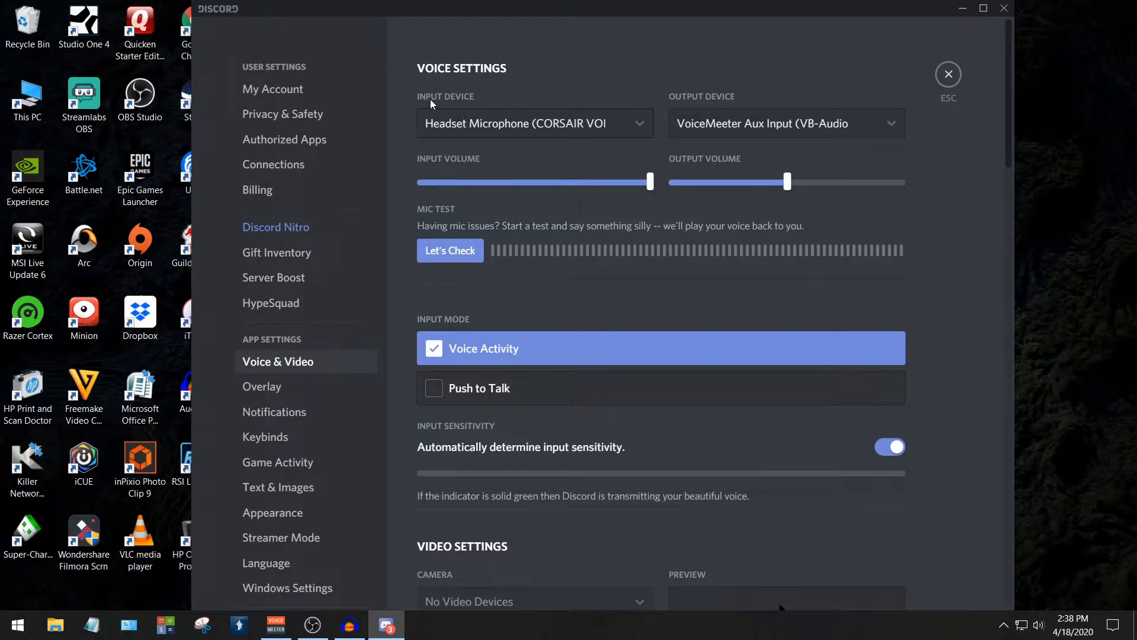
left_click(640, 124)
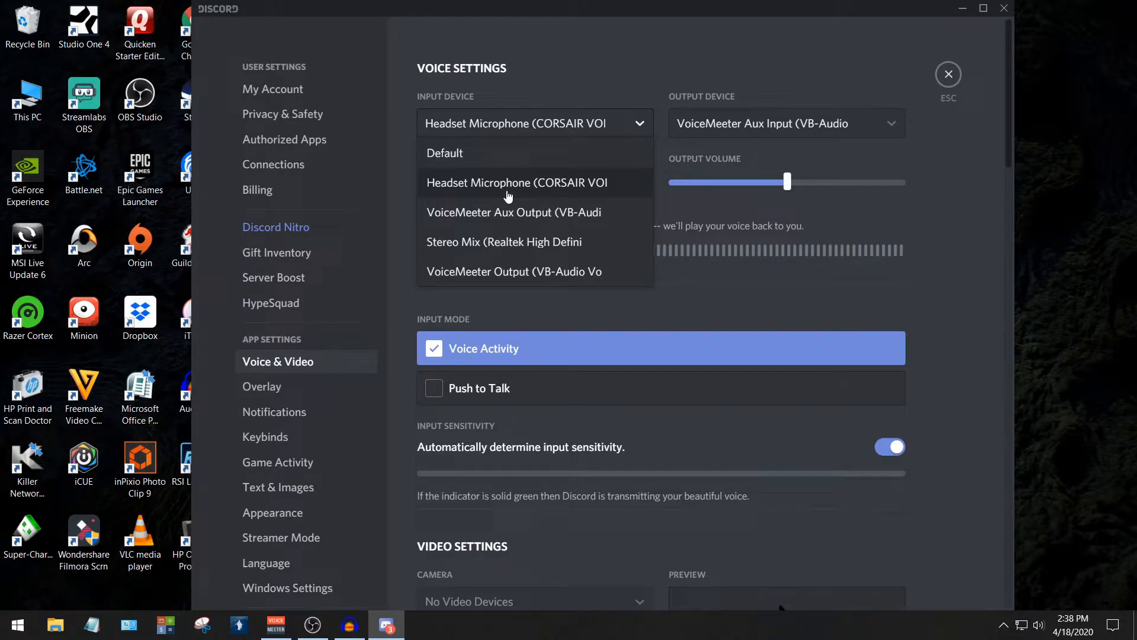
left_click(582, 60)
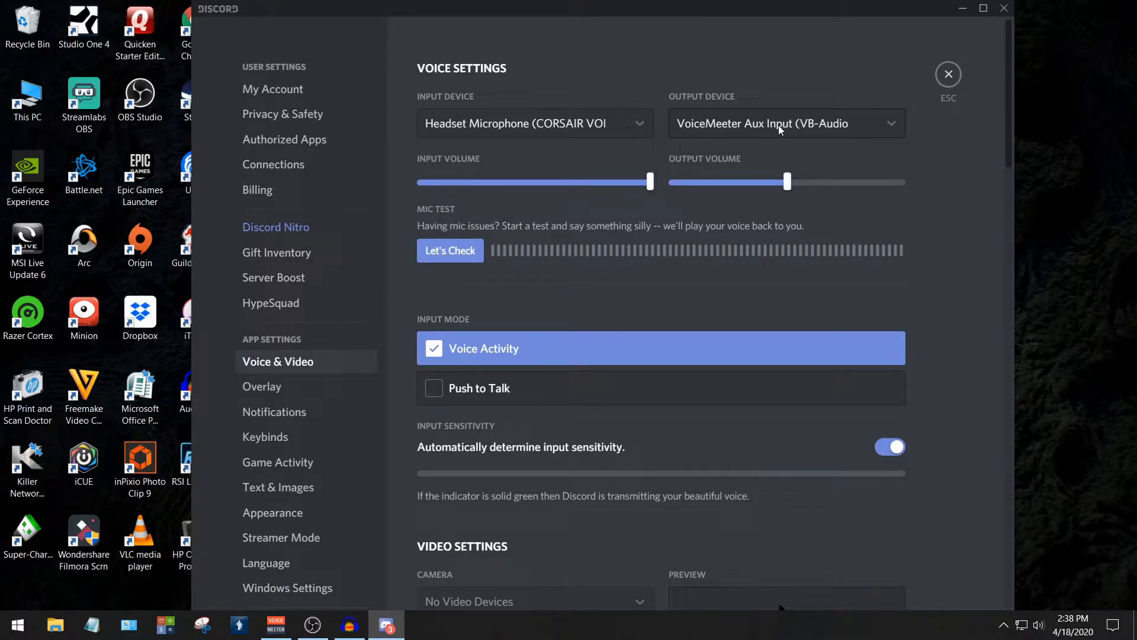
left_click(888, 125)
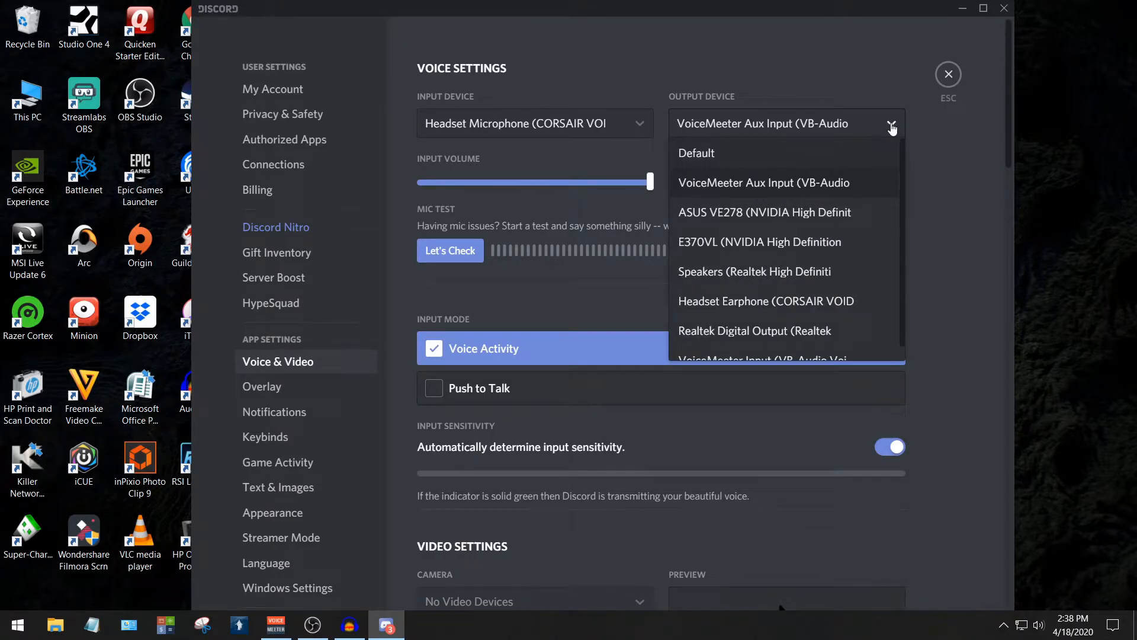
left_click(949, 80)
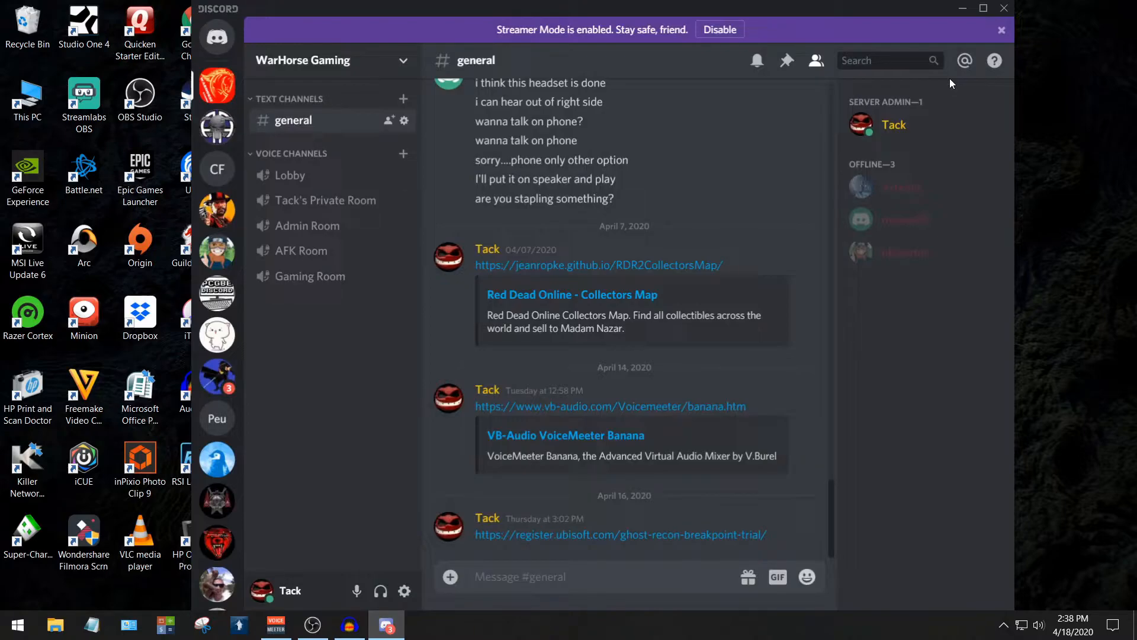
key("alt+F4")
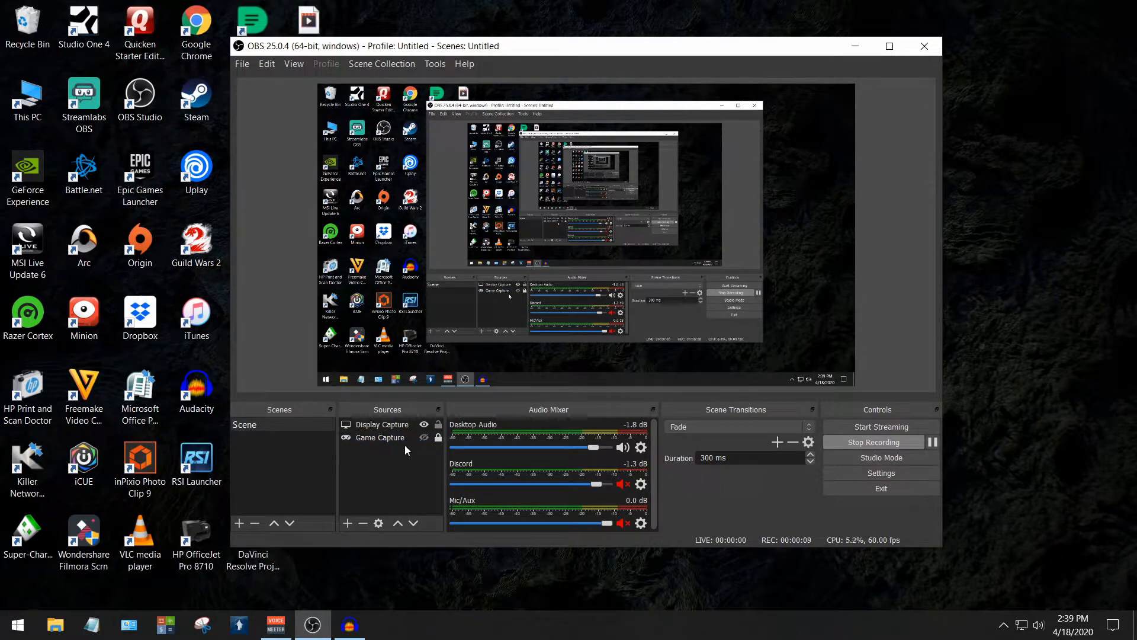
In OBS, review the audio device assignments and the advanced output settings for streaming, recording and audio tracks
left_click(898, 471)
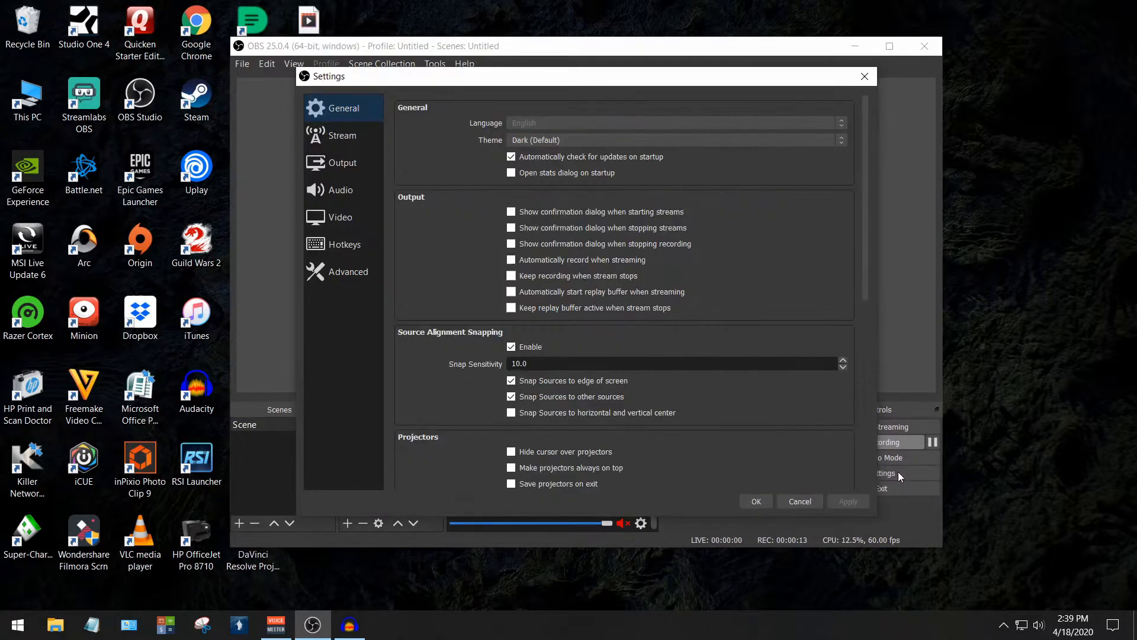
left_click(343, 188)
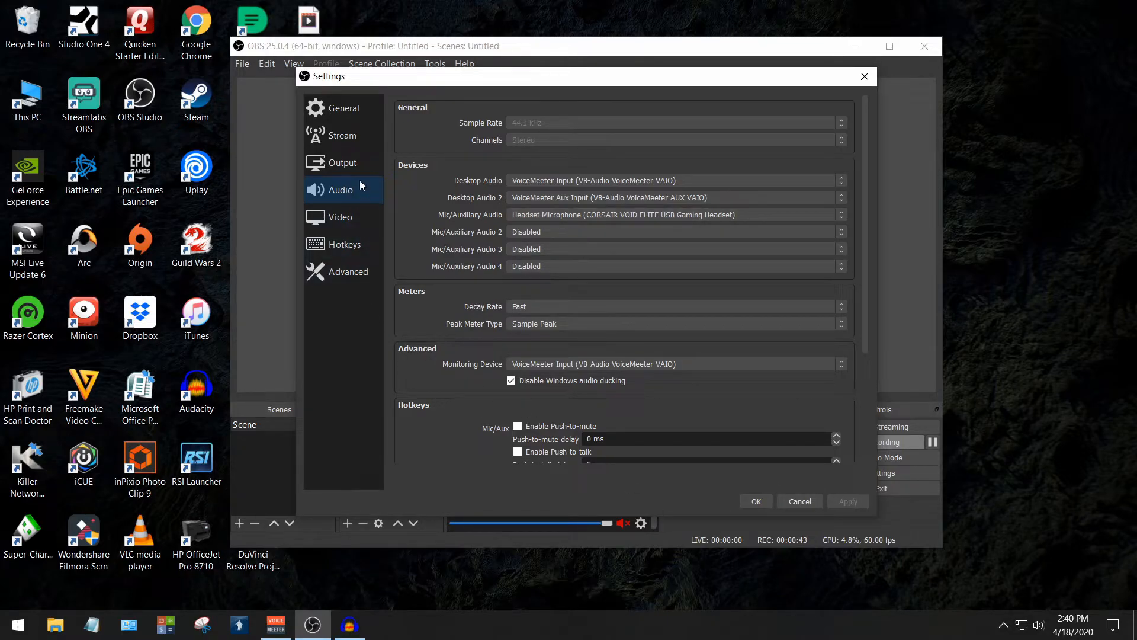
left_click(344, 163)
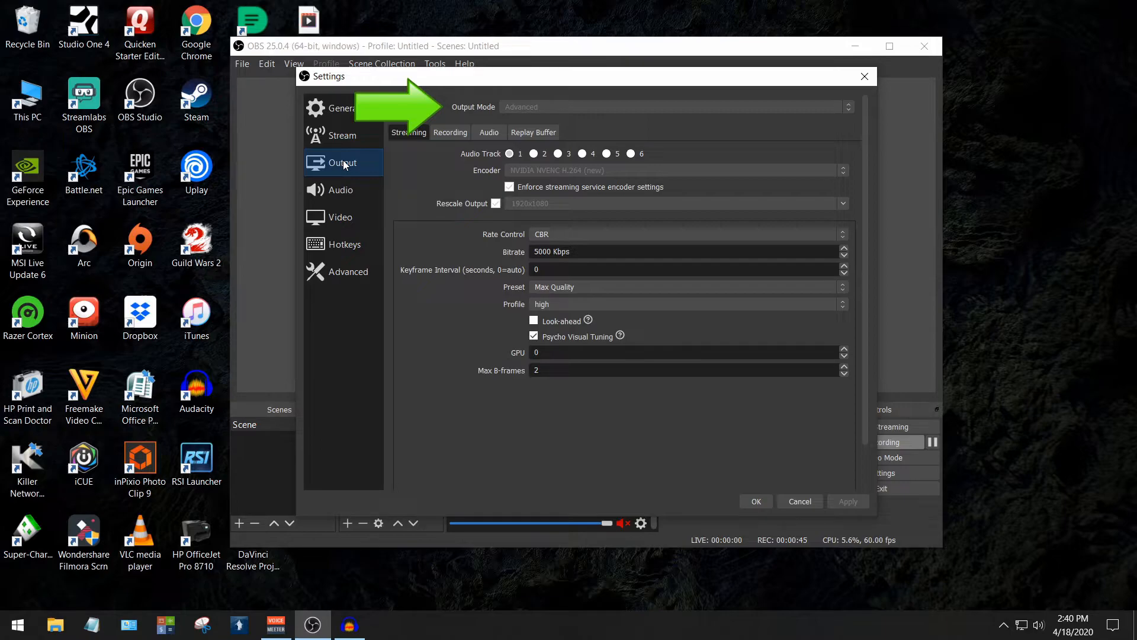
left_click(454, 136)
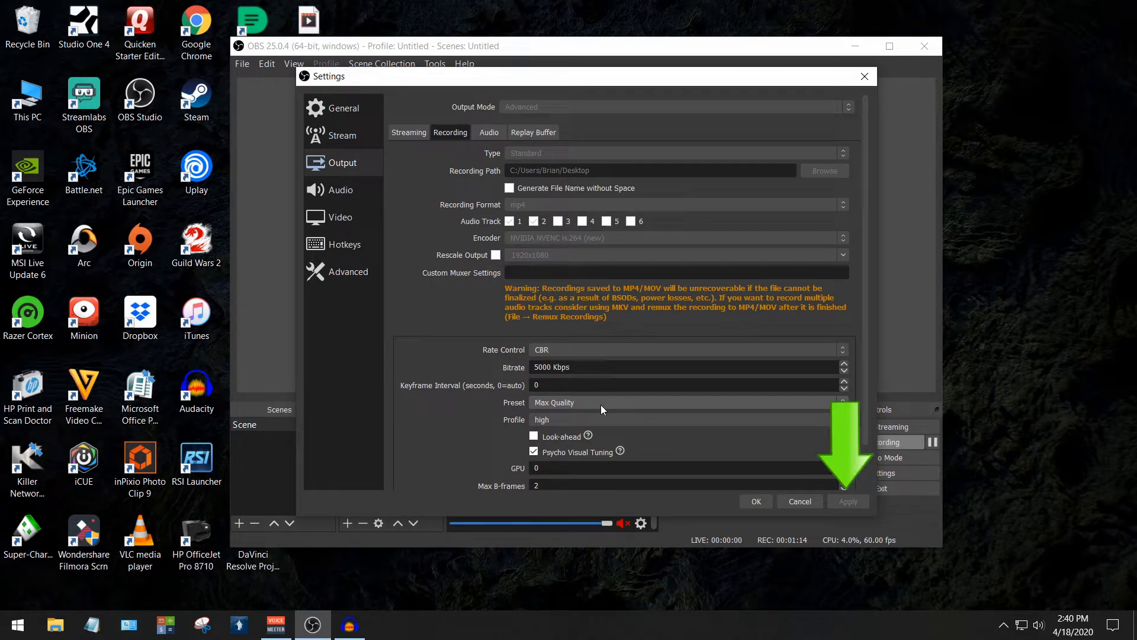
left_click(489, 132)
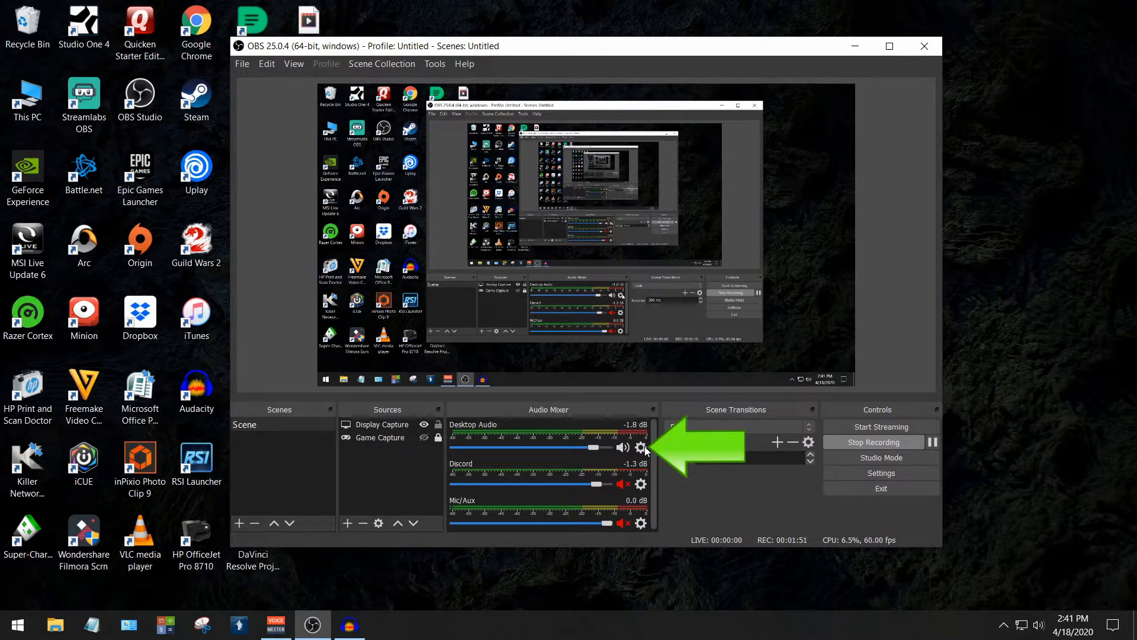
Open the Advanced Audio Properties for the Desktop Audio source in the OBS mixer
left_click(643, 448)
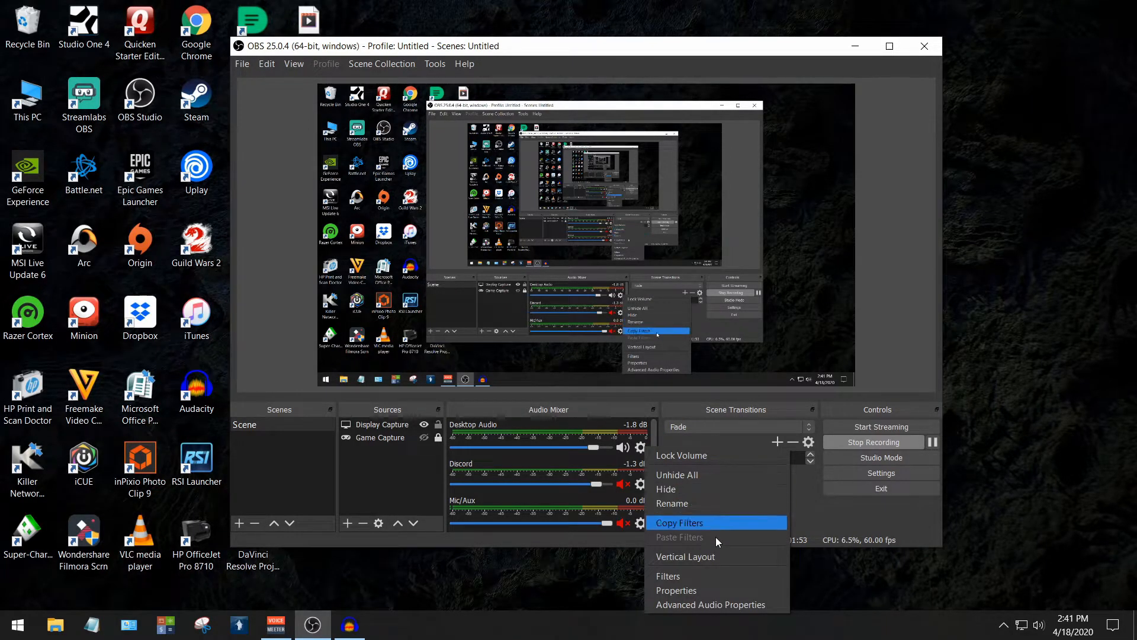
left_click(716, 604)
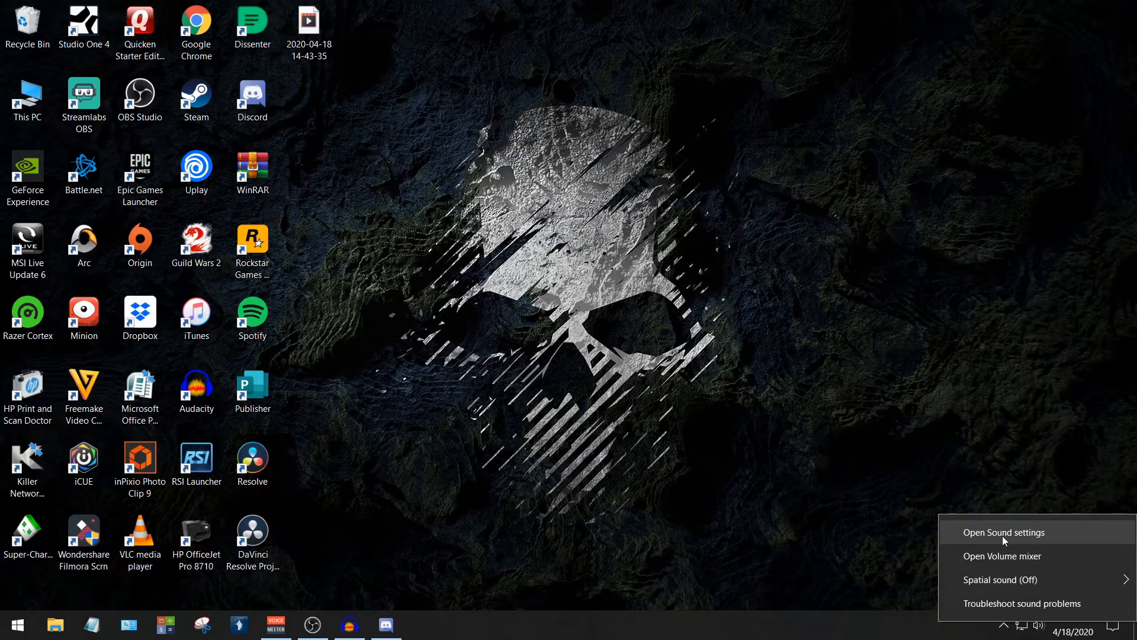
Open the Windows Sound settings and examine the per-app output and input devices in App volume and device preferences
left_click(1003, 536)
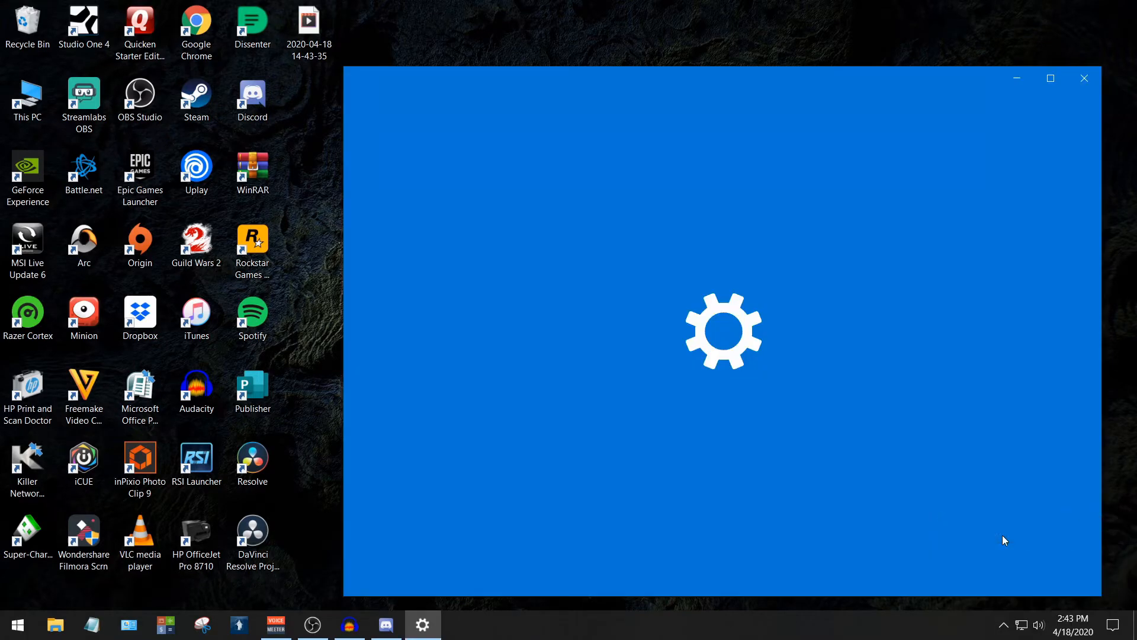
left_click_drag(711, 77, 588, 42)
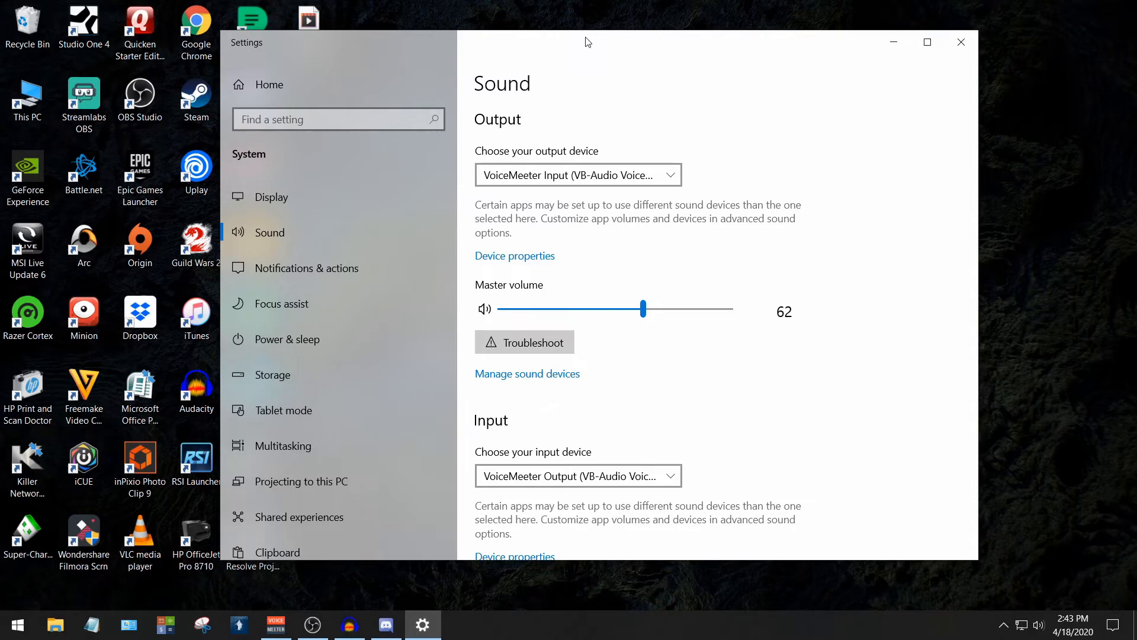
scroll(802, 292, "down", 10)
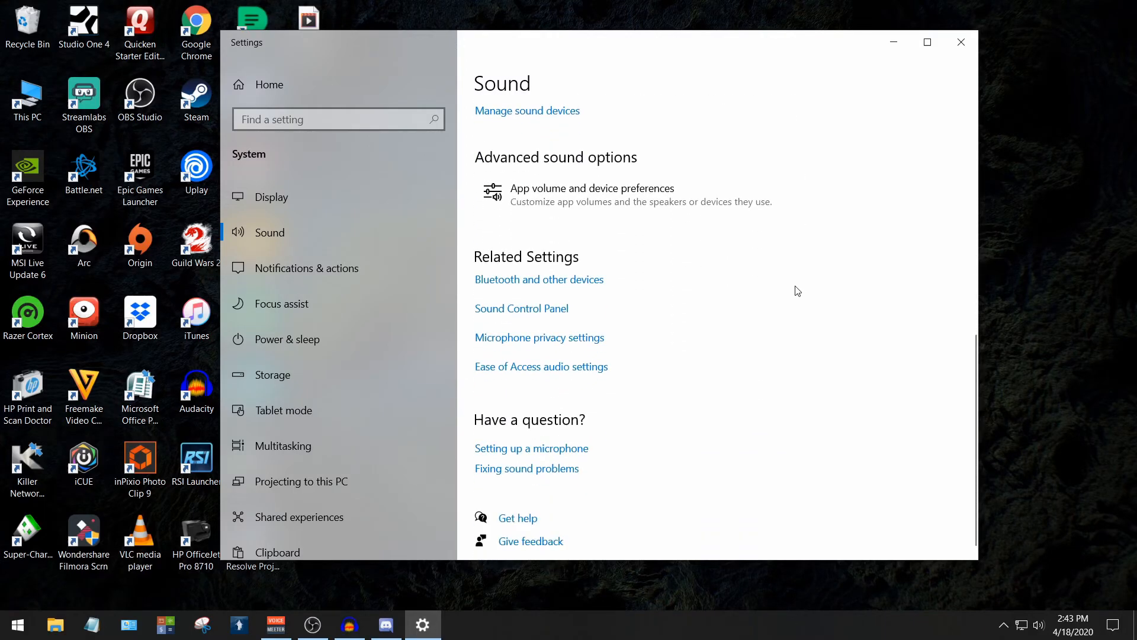
left_click(598, 206)
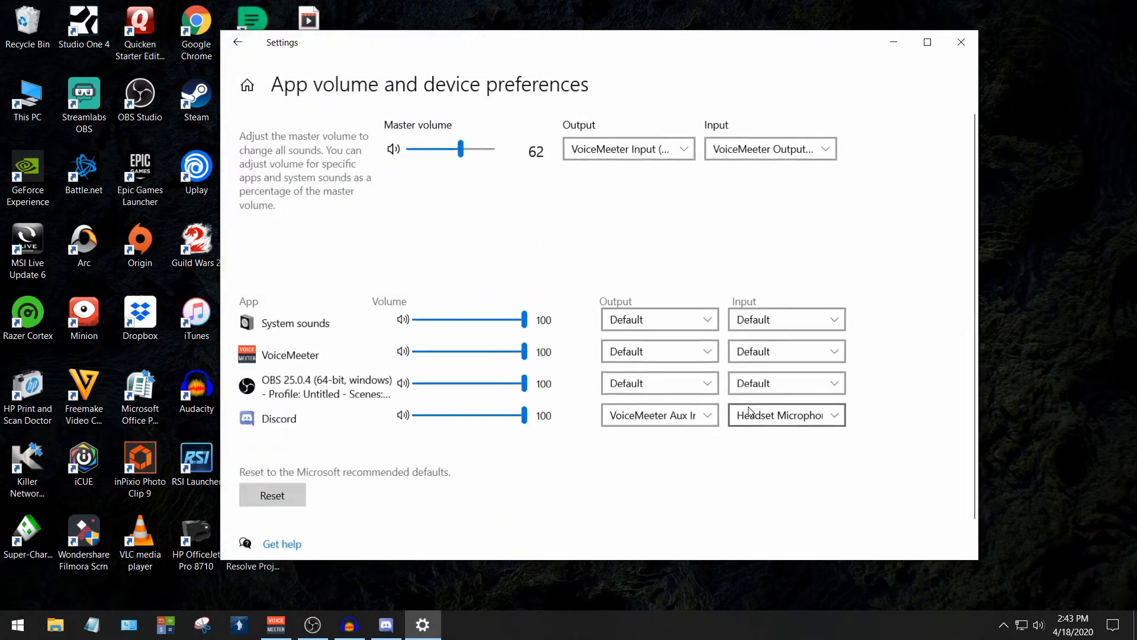